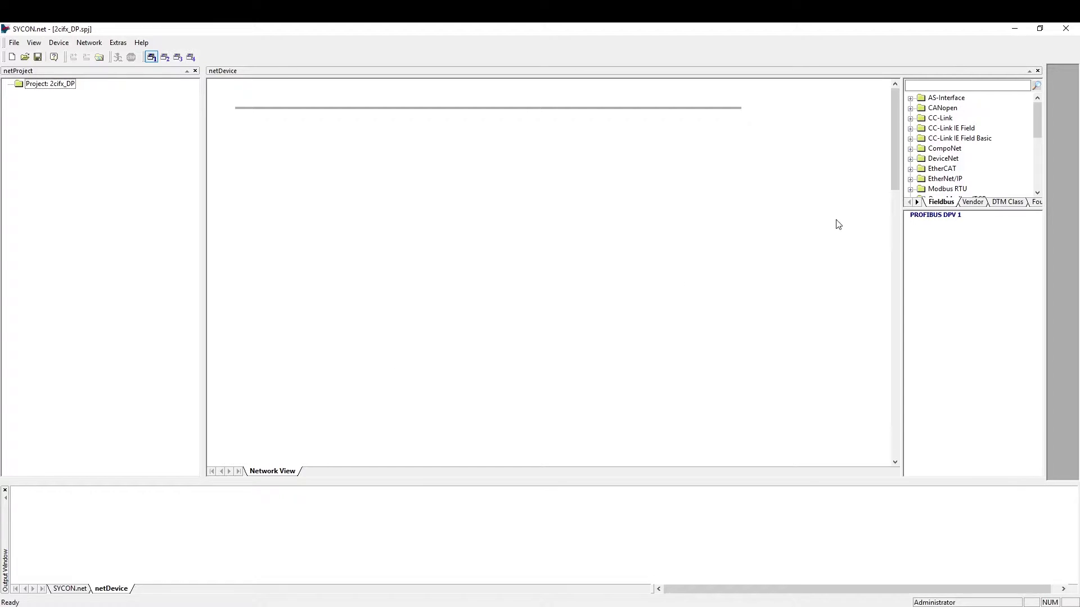
# Place the CIFX DP/DPS V2.10 slave from PROFIBUS DPV 1 > Gateway / Stand-Alone Slave on the bus line.
pyautogui.scroll(-5, 941, 162)
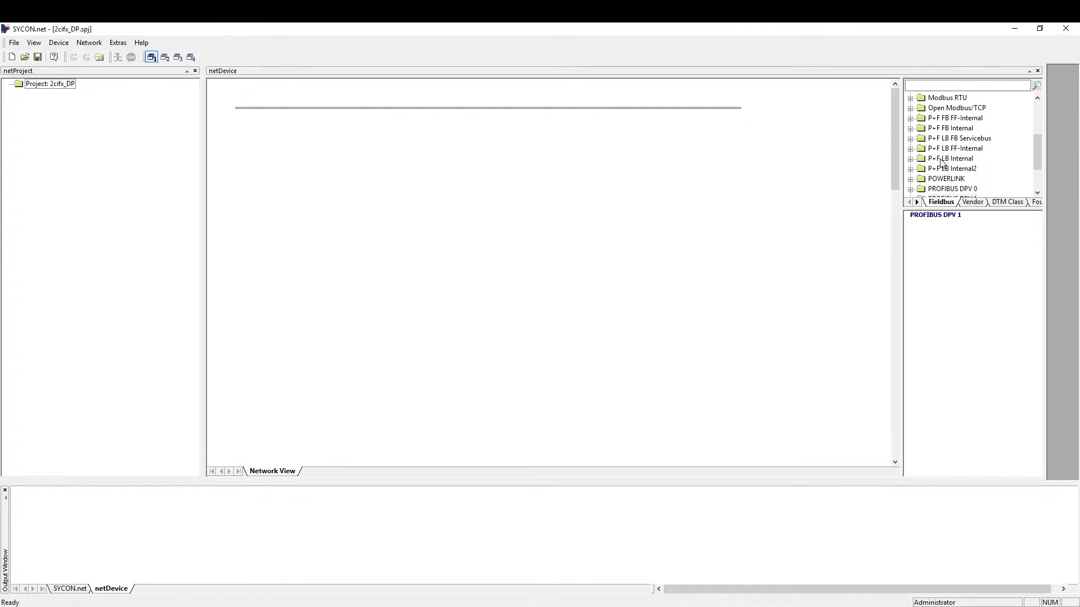
pyautogui.click(910, 168)
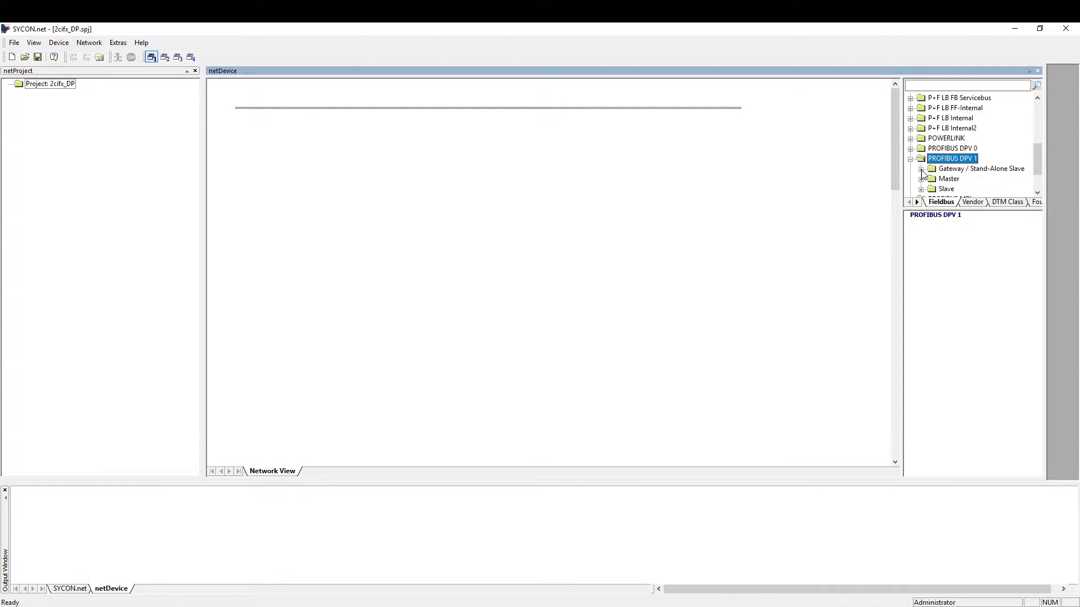
pyautogui.click(921, 169)
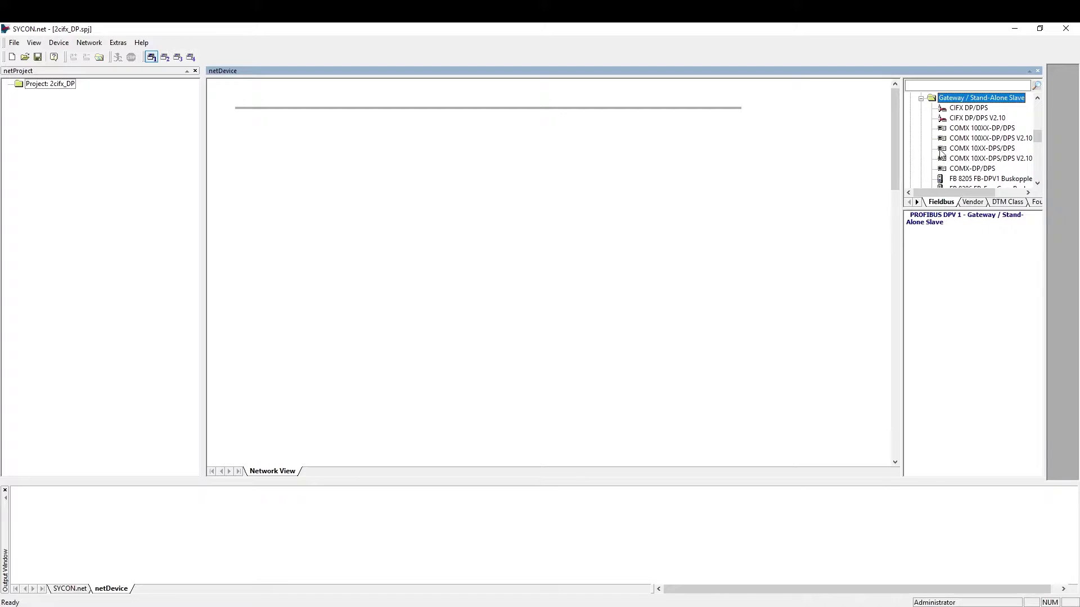
pyautogui.click(965, 119)
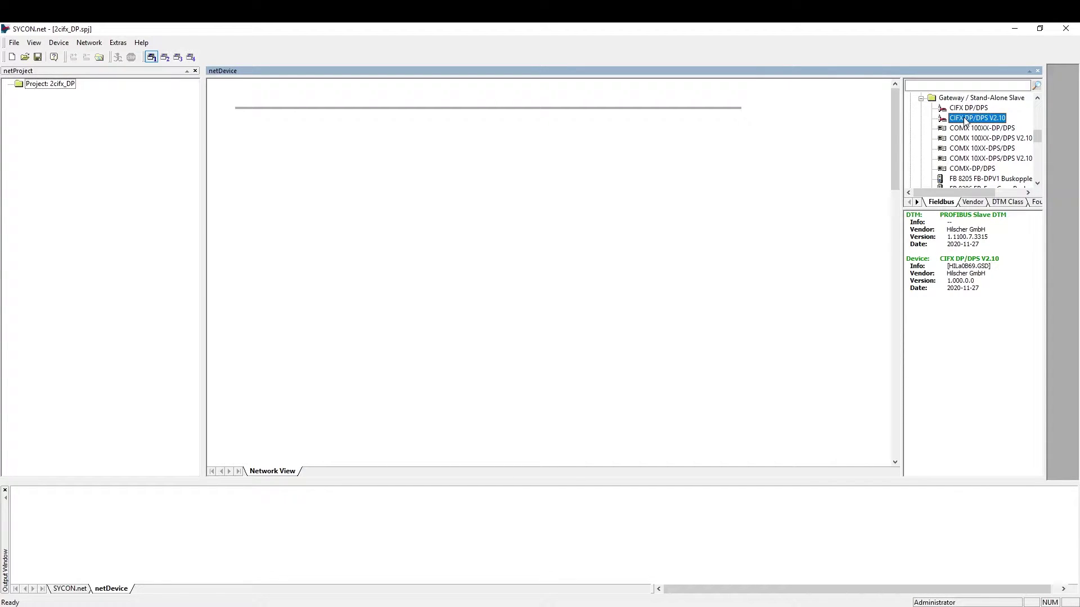
pyautogui.moveTo(966, 120); pyautogui.dragTo(313, 144)
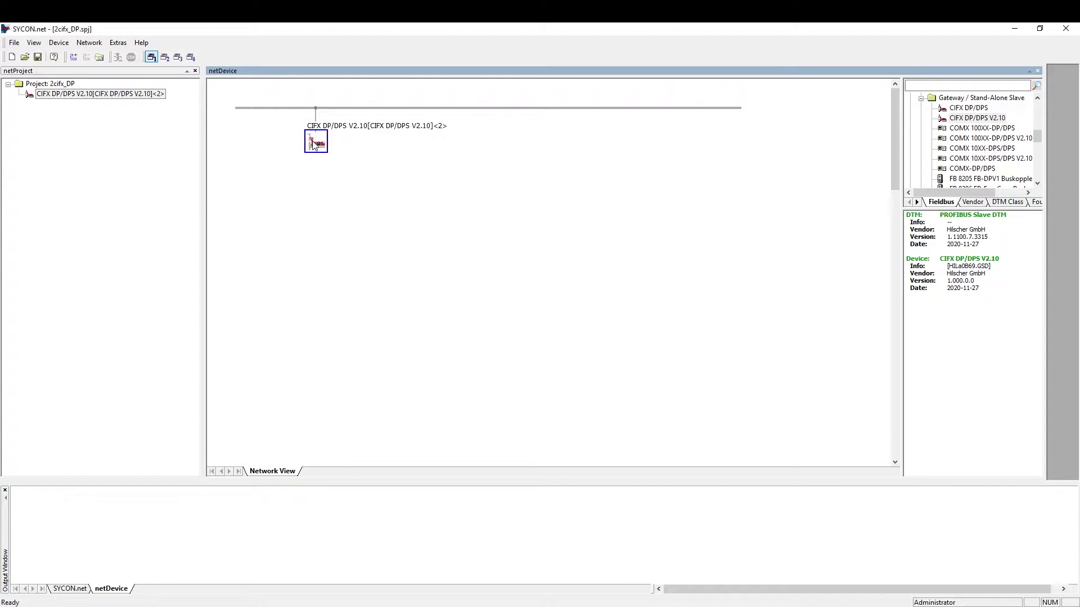
# Assign the slave to the second CIFX 50E-DP card (cifX3_SYS) and apply the assignment.
pyautogui.rightClick(314, 144)
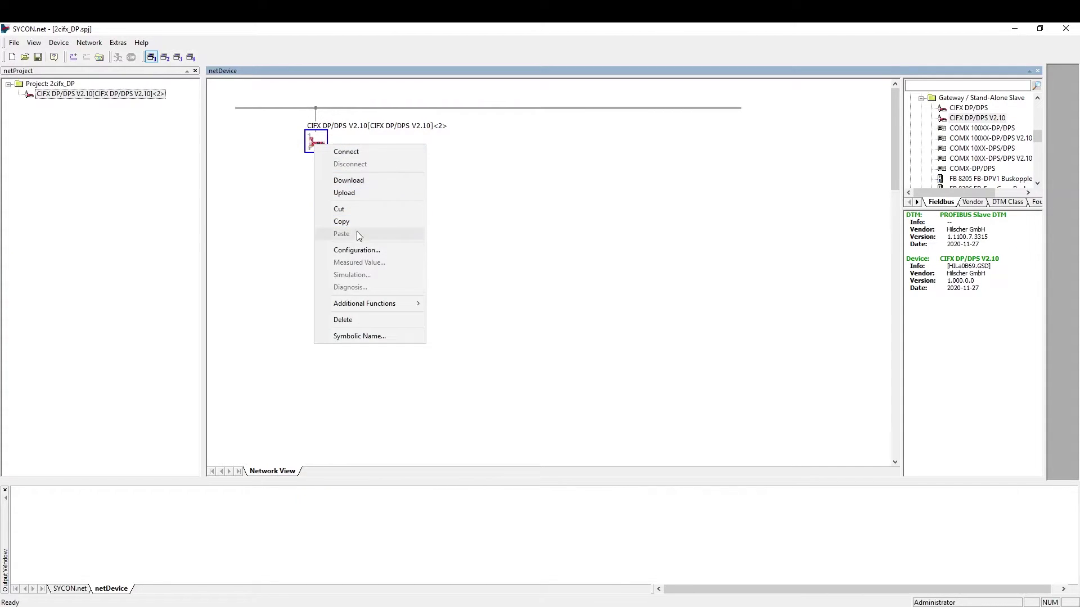
pyautogui.click(359, 250)
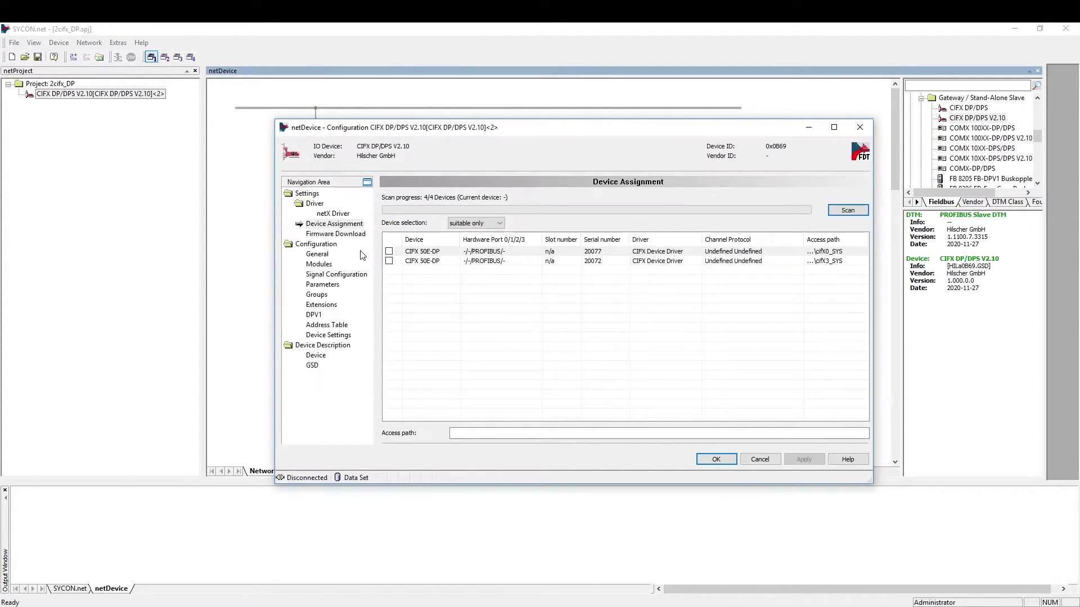
pyautogui.click(389, 261)
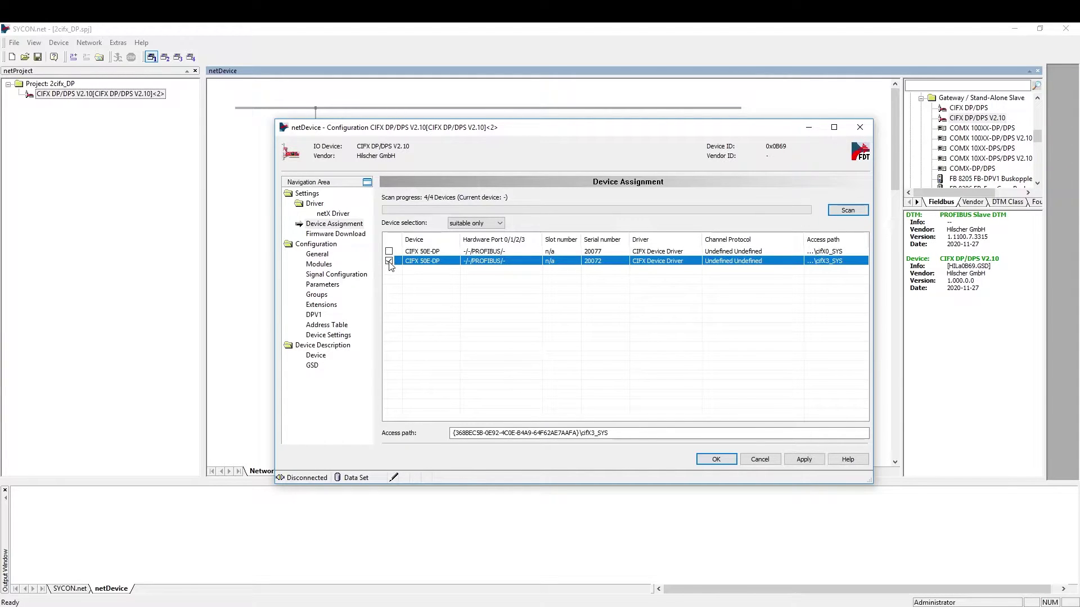
pyautogui.click(812, 461)
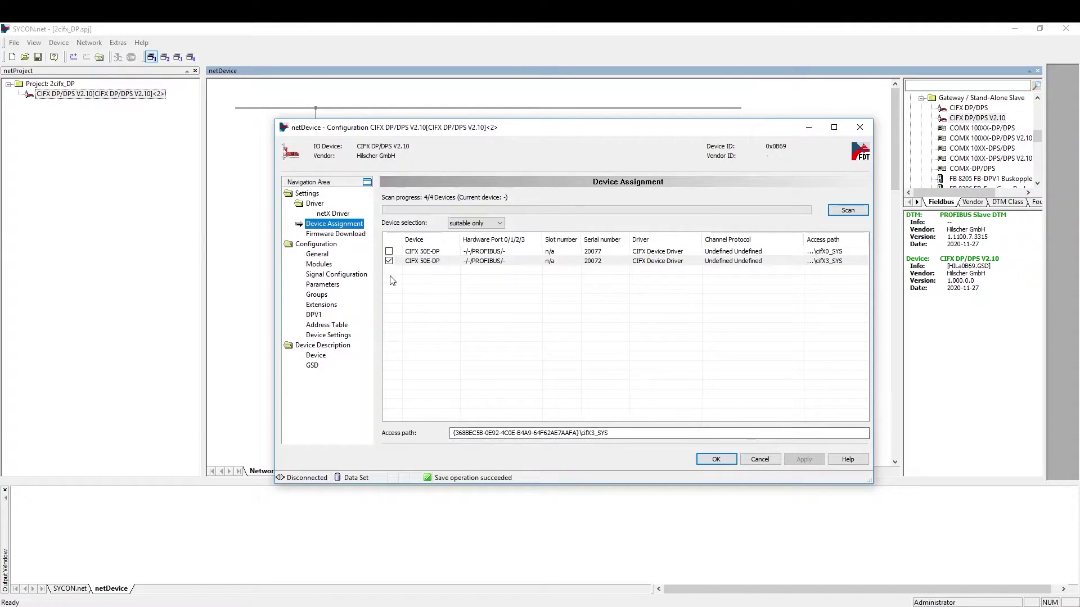
pyautogui.click(346, 234)
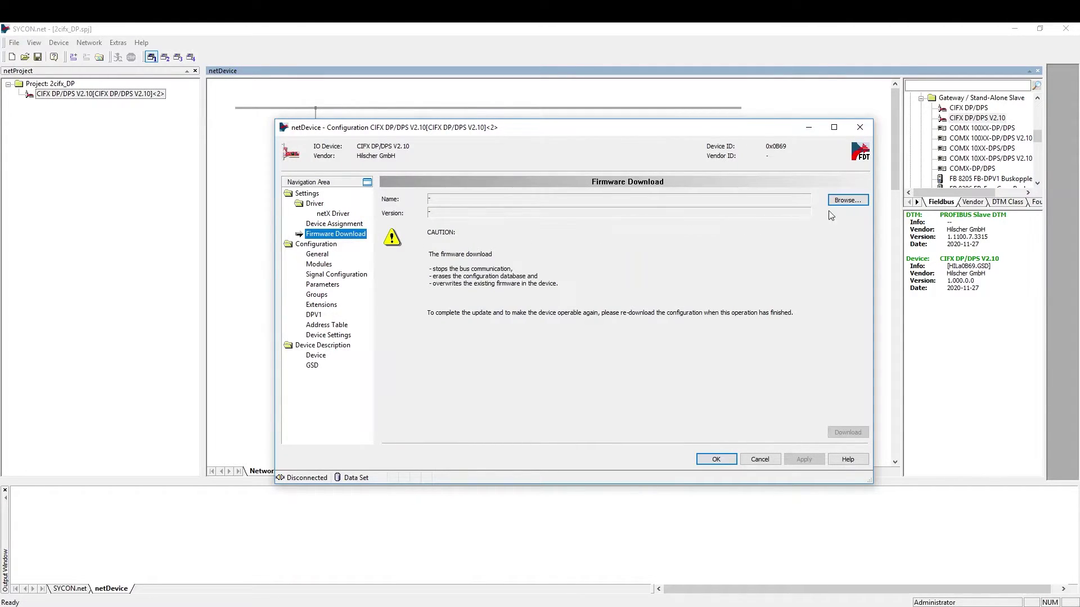
# Browse the C: drive's DVD folder to the Firmware_&_EDS folder and select COMSOL-DPS V2.11.0.0.
pyautogui.click(845, 202)
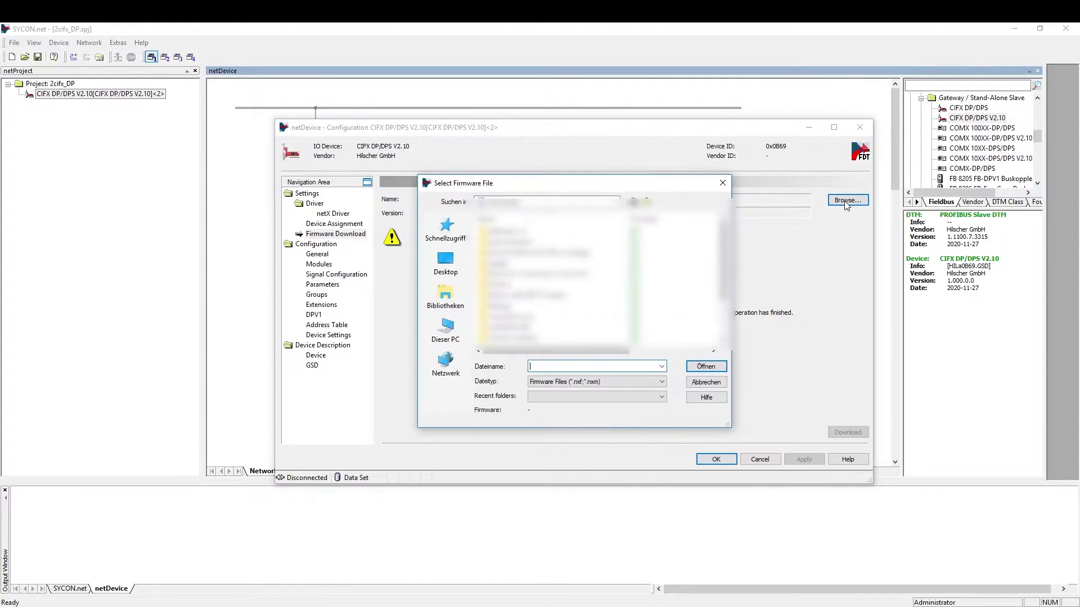
pyautogui.click(445, 328)
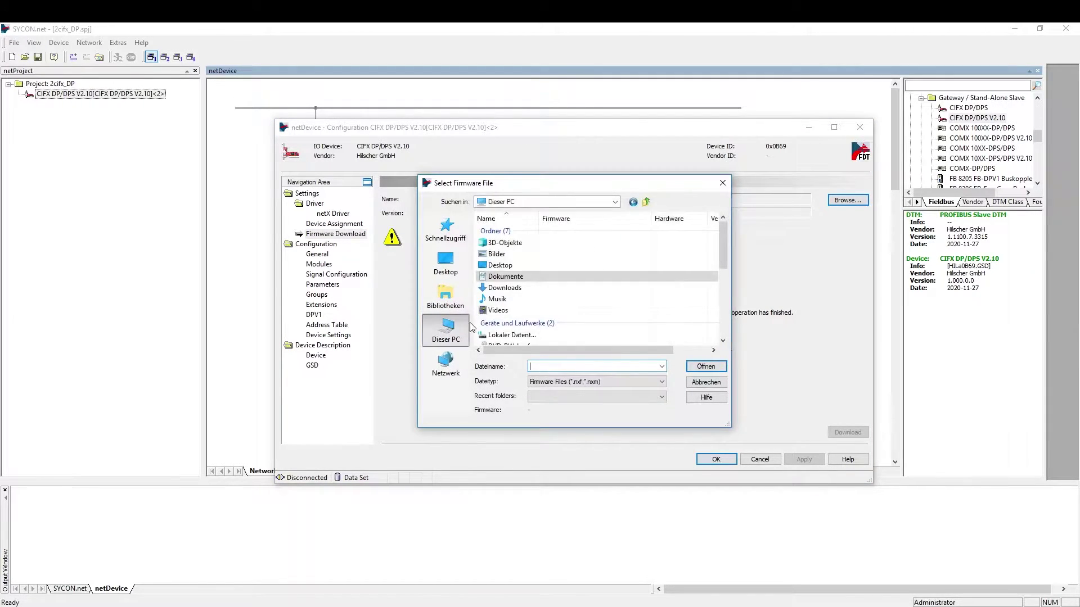
pyautogui.doubleClick(509, 335)
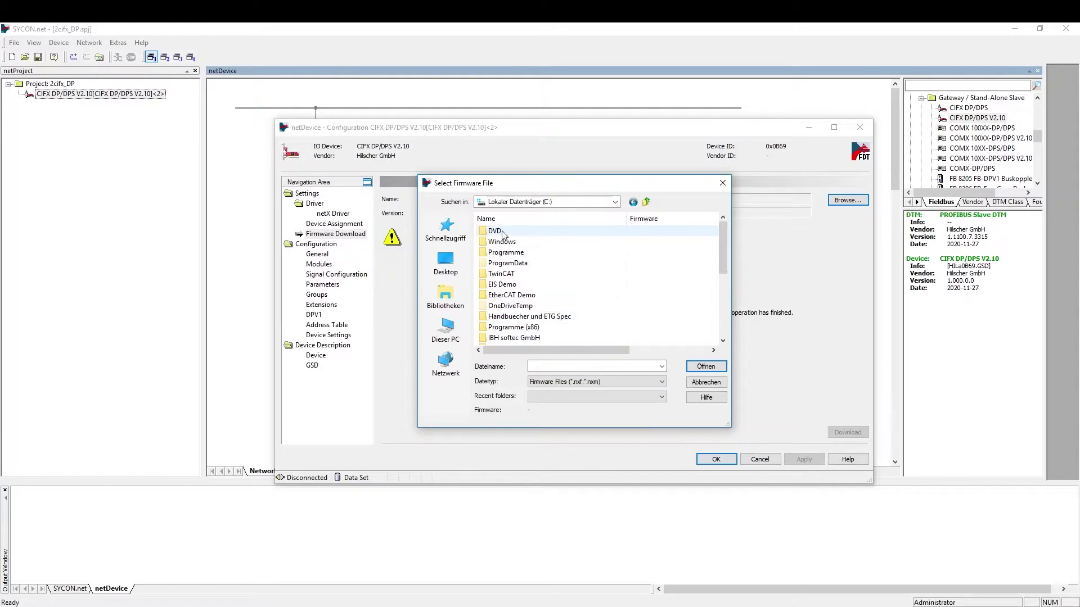
pyautogui.doubleClick(495, 231)
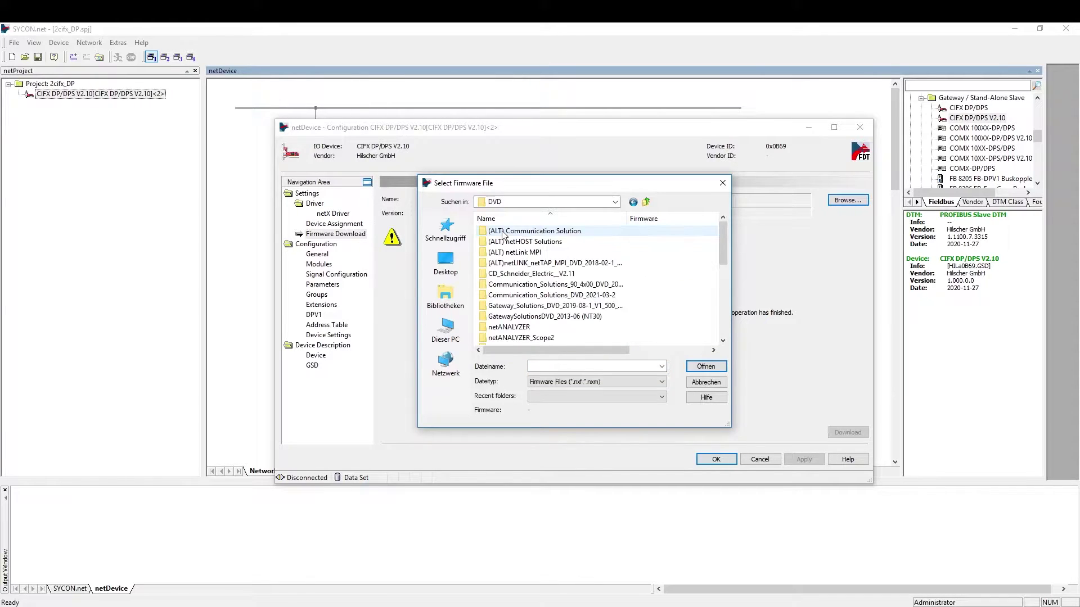
pyautogui.doubleClick(545, 297)
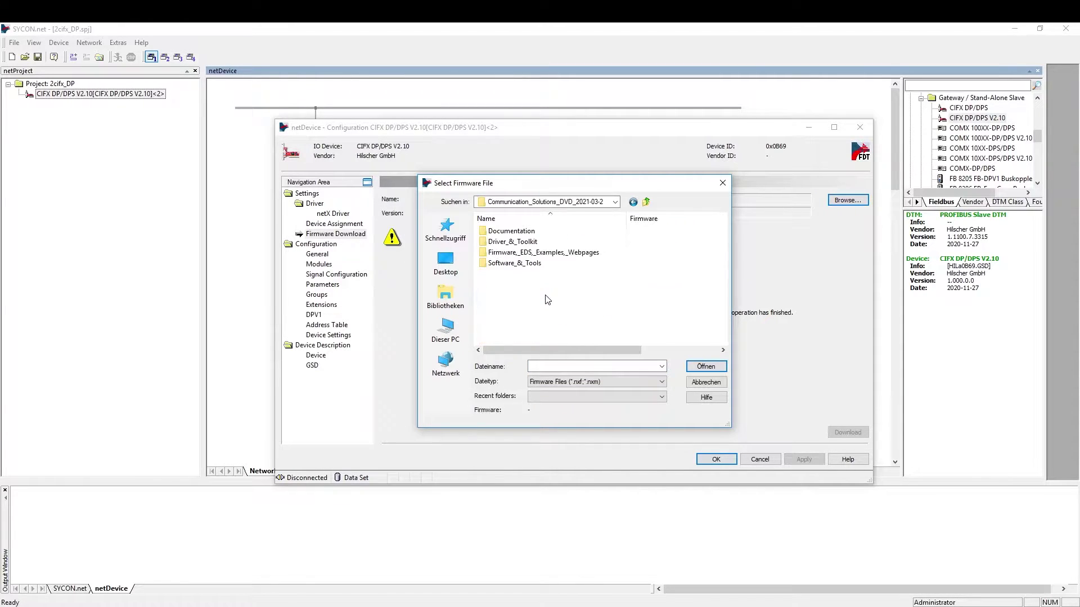
pyautogui.doubleClick(532, 256)
pyautogui.doubleClick(524, 233)
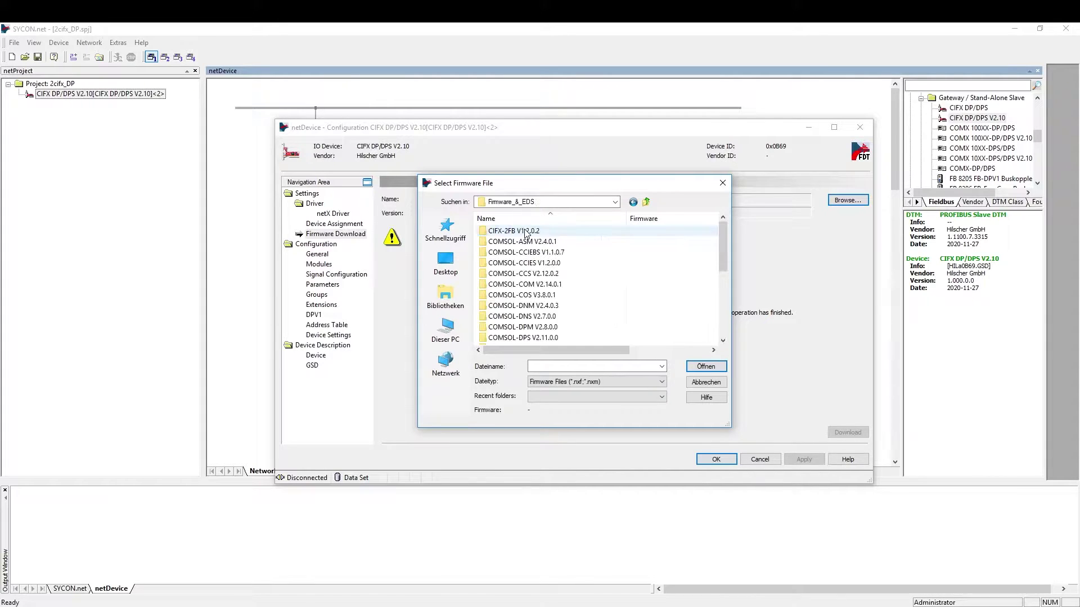
pyautogui.click(535, 338)
# Load cifXdps.nxf from Firmware\cifX and download firmware 2.11 to the card, confirming with Ja.
pyautogui.doubleClick(536, 339)
pyautogui.doubleClick(505, 242)
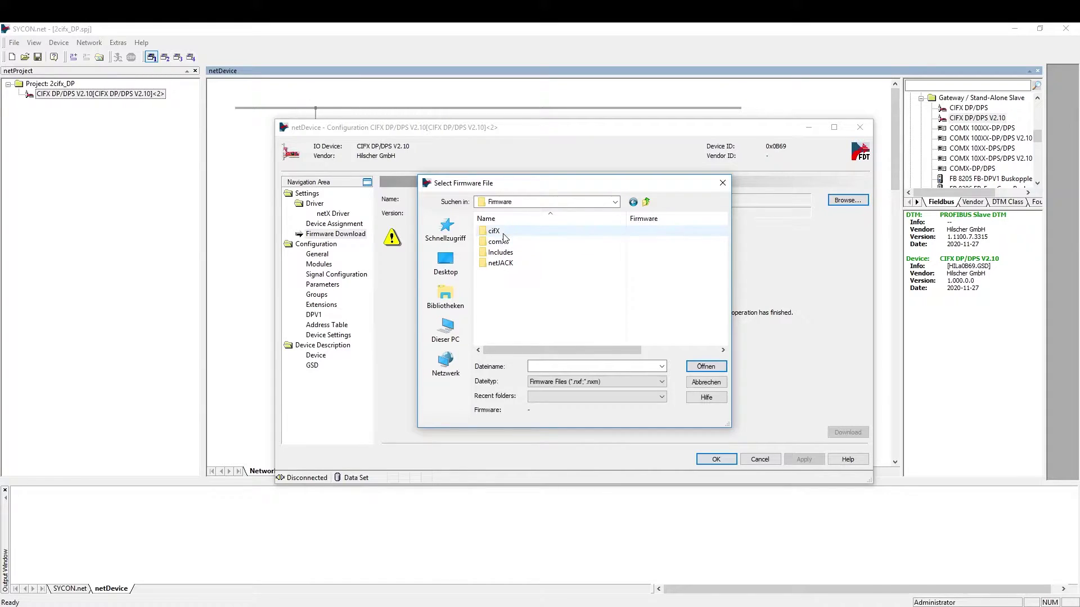
pyautogui.doubleClick(495, 232)
pyautogui.click(503, 231)
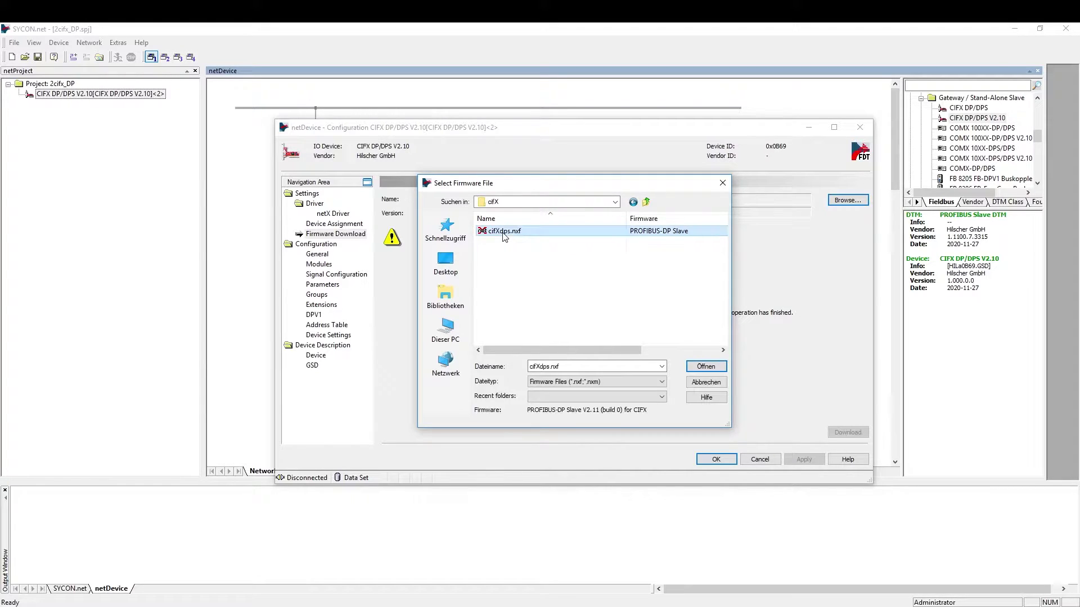
pyautogui.click(697, 368)
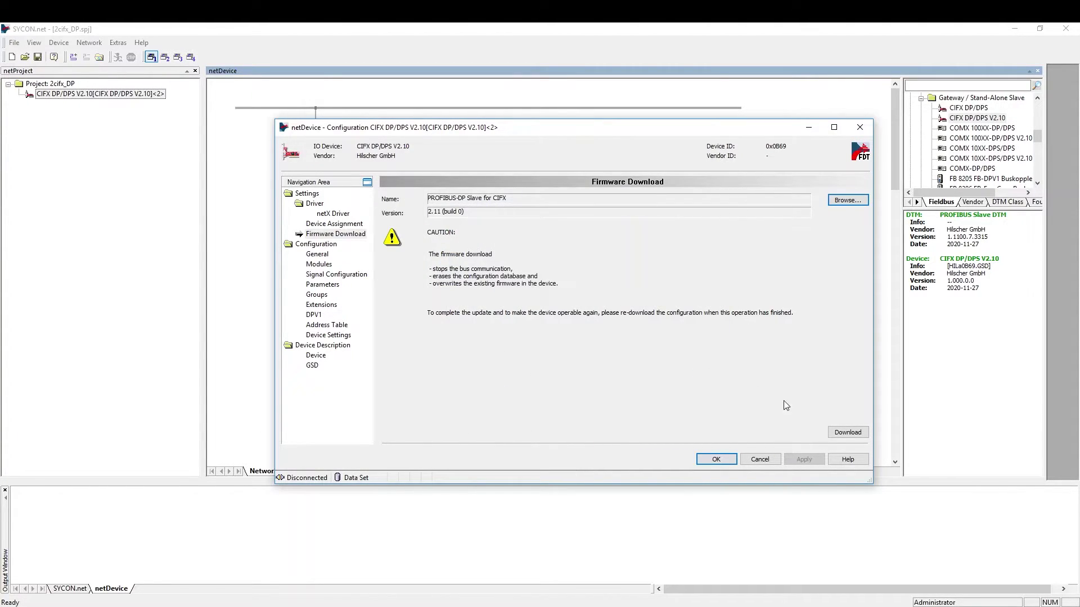
pyautogui.click(845, 433)
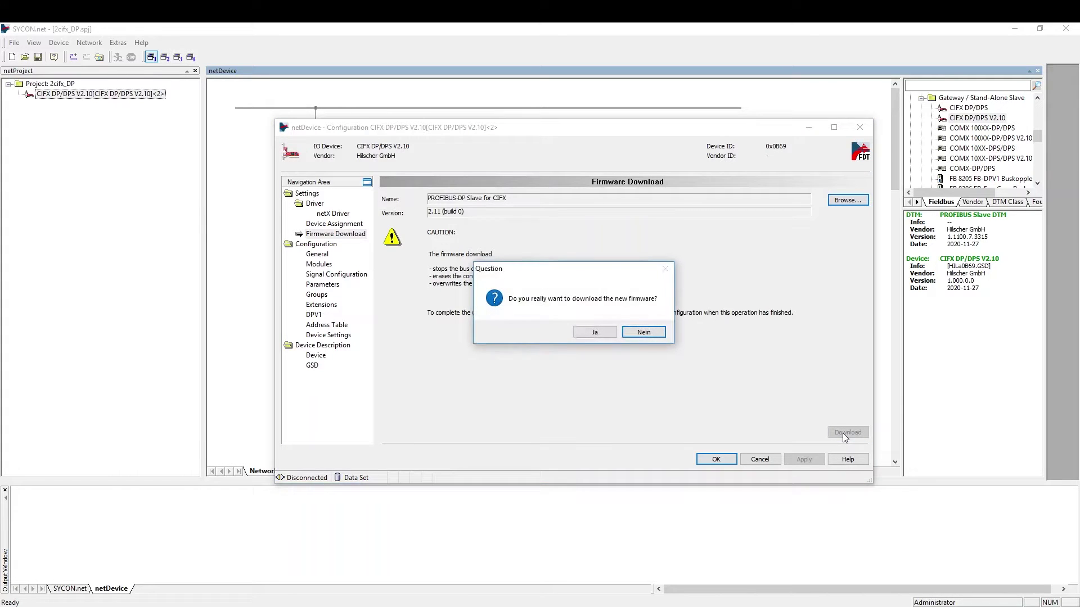
pyautogui.click(597, 333)
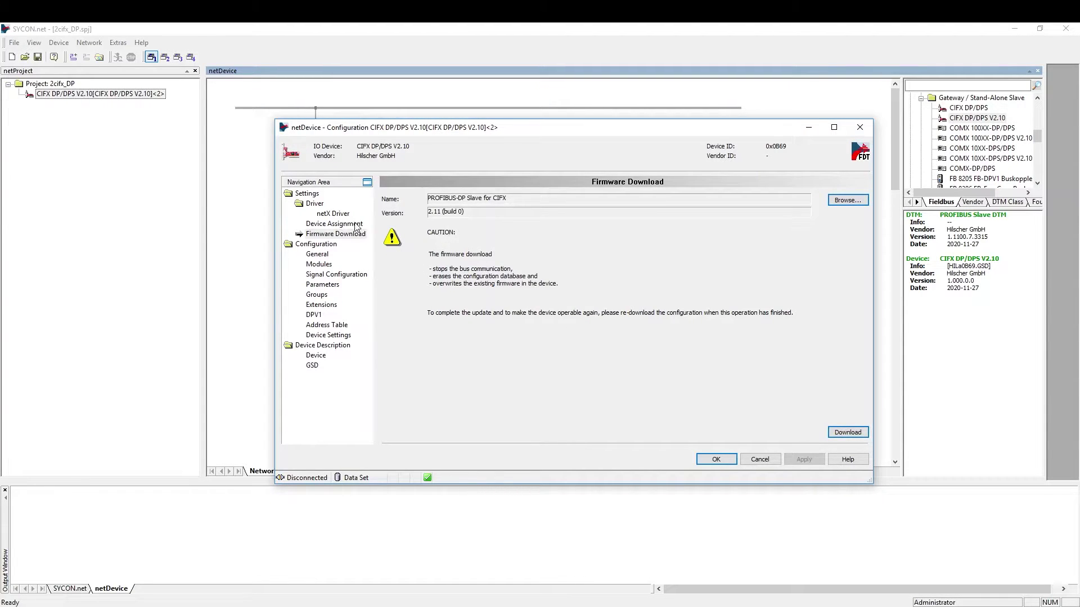
# Rescan, then reassign the slave to the PROFIBUS-DP Slave channel cifX3_Ch0 and apply.
pyautogui.click(334, 224)
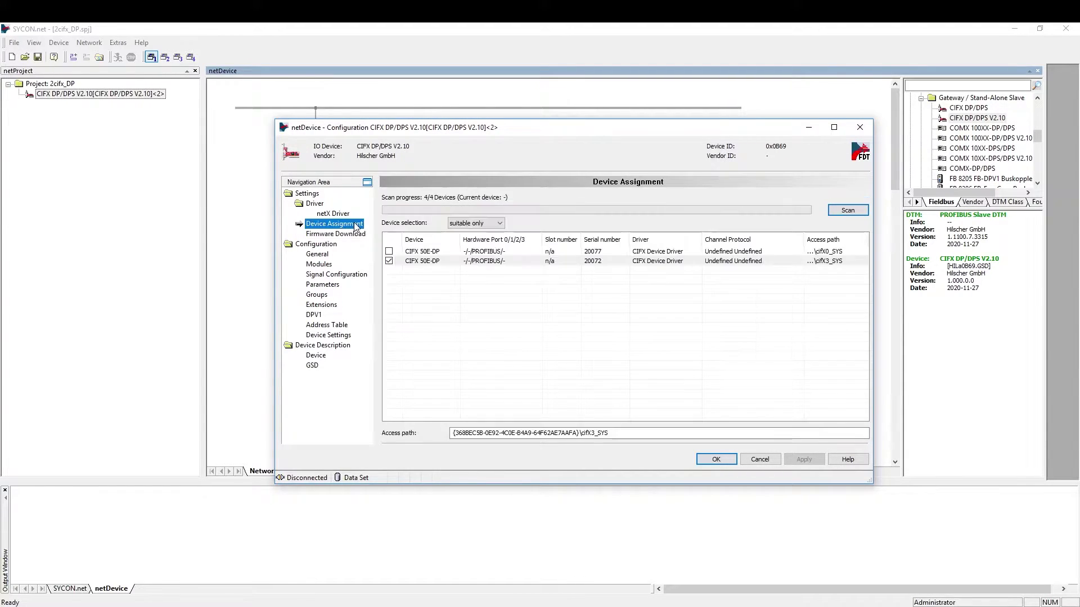
pyautogui.click(846, 211)
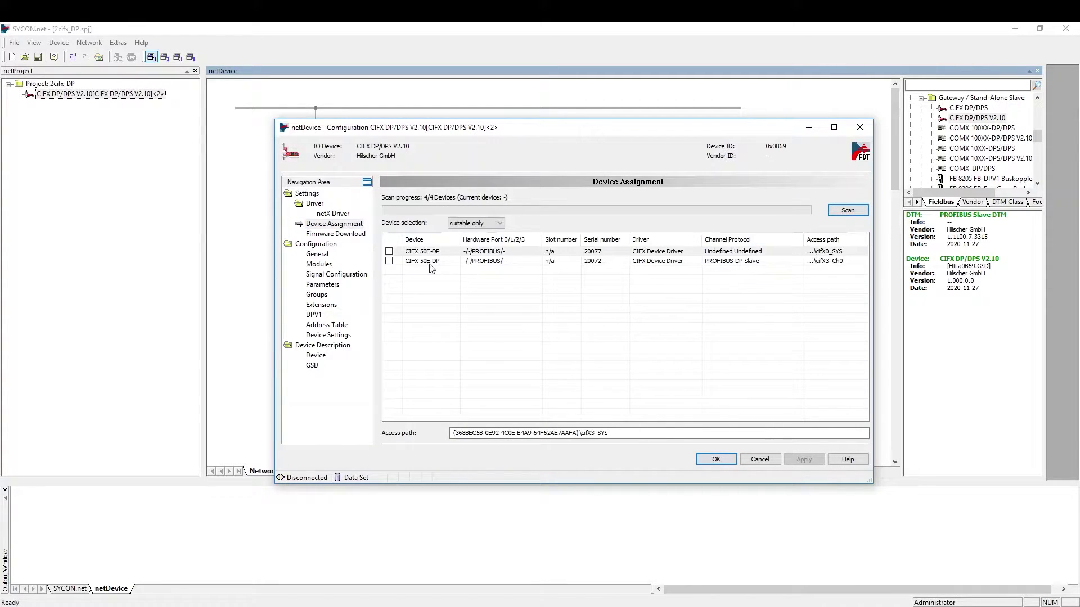
pyautogui.click(388, 261)
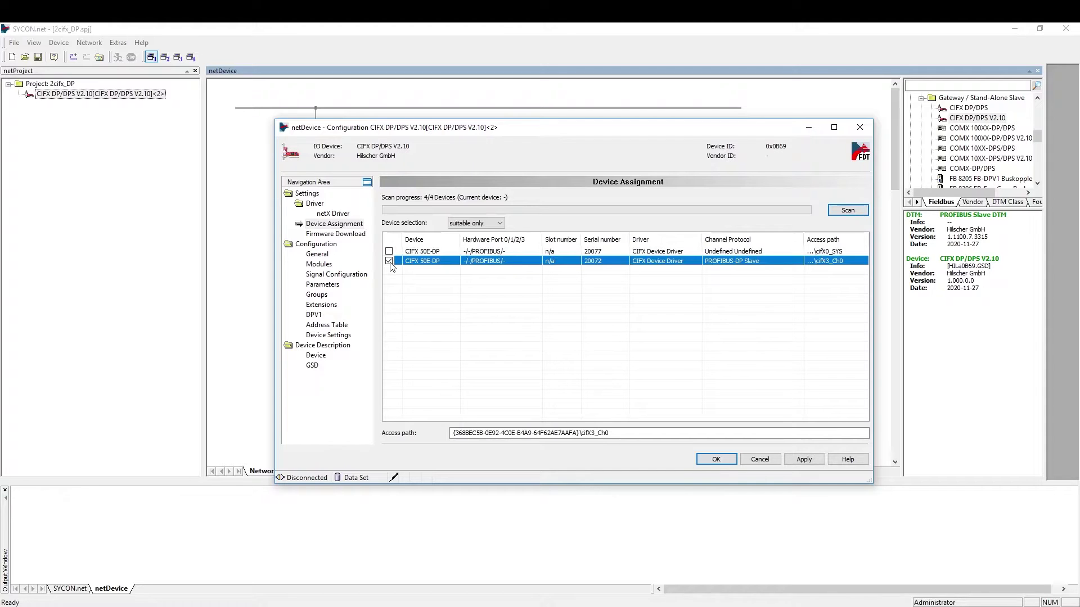
pyautogui.click(805, 460)
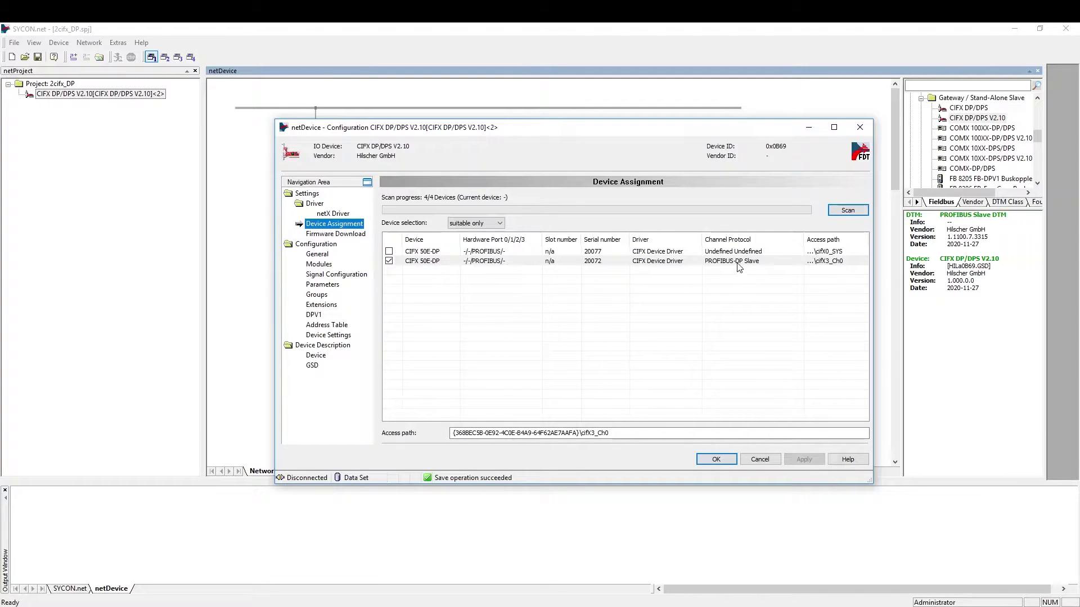
# Change the slave's station address from 2 to 3.
pyautogui.click(318, 255)
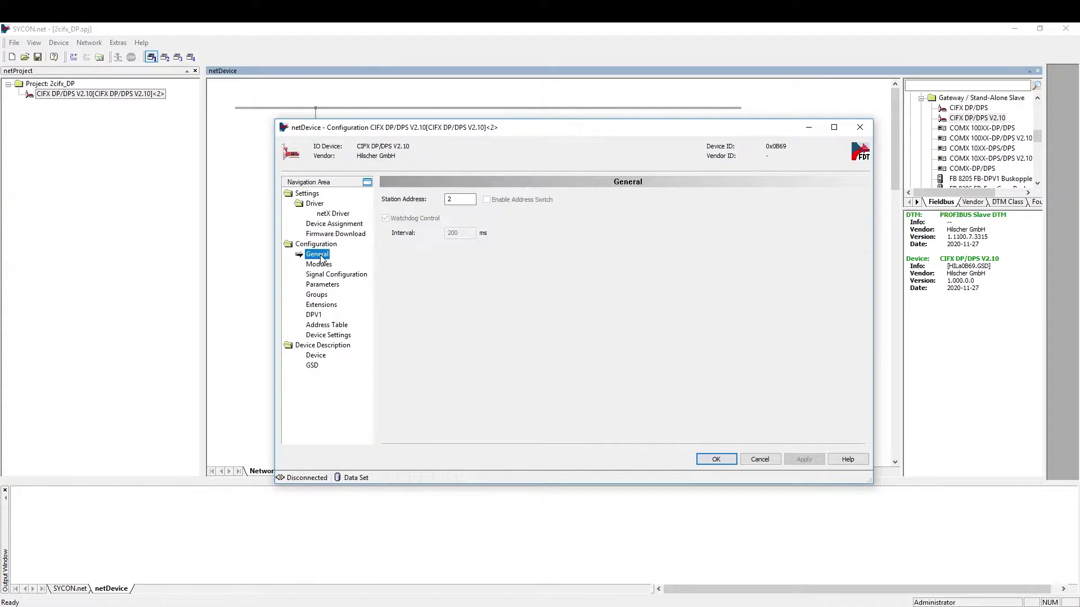
pyautogui.click(469, 204)
pyautogui.press('BackSpace')
pyautogui.write('3')
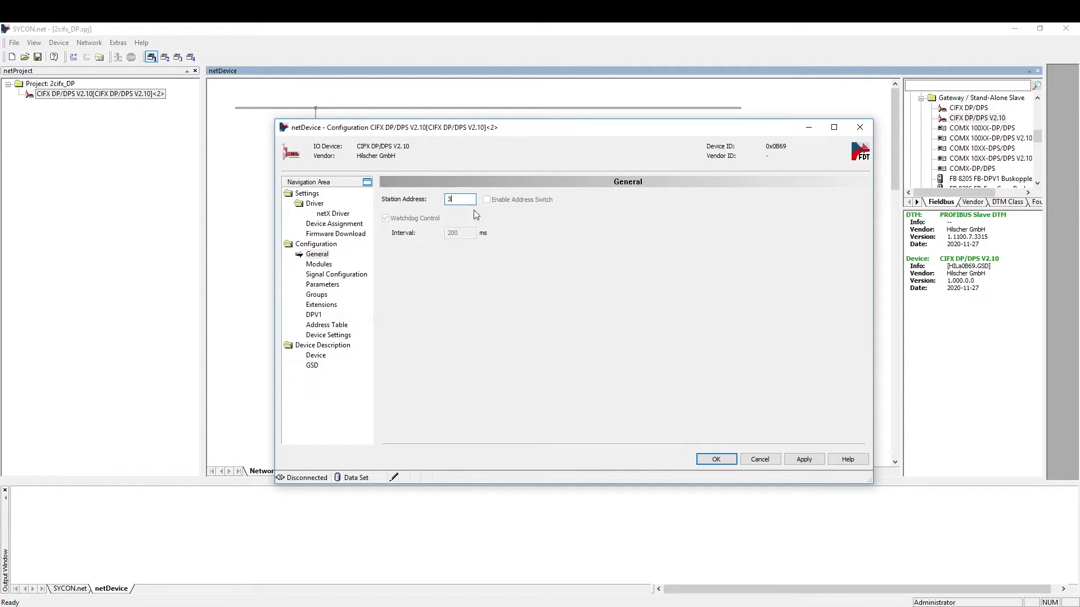
# Configure modules 2 Bytes In and 8 Bytes Out for the slave and apply.
pyautogui.click(314, 265)
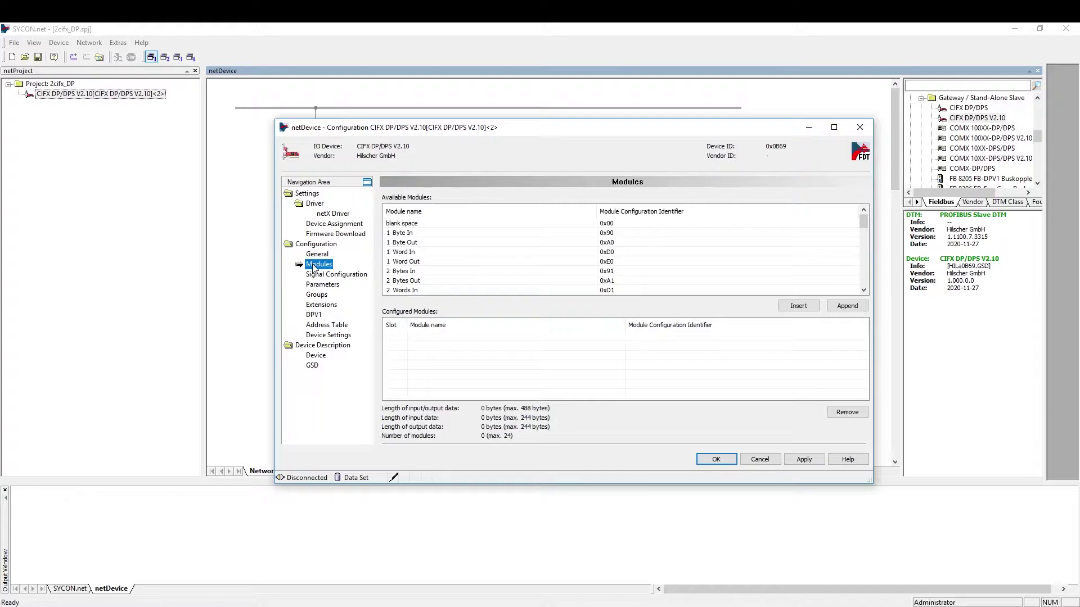
pyautogui.click(402, 273)
pyautogui.click(797, 306)
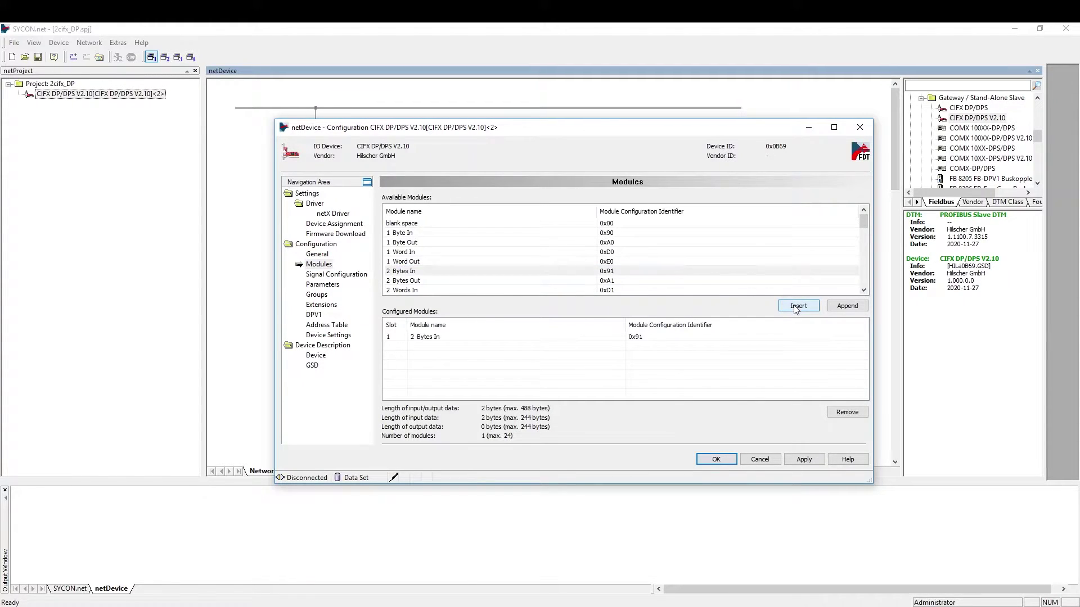
pyautogui.scroll(-3, 476, 275)
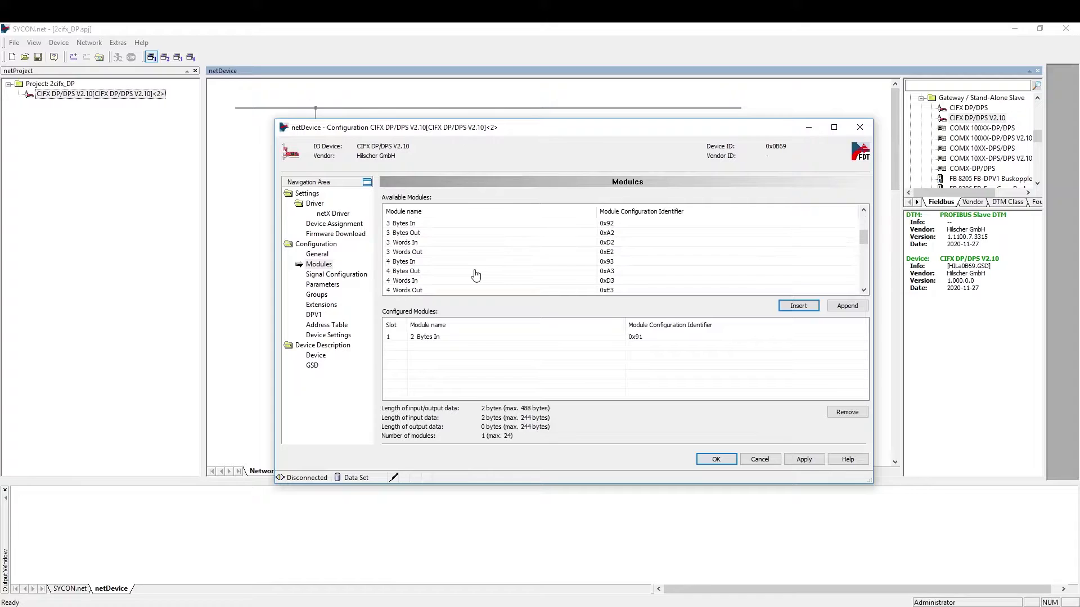
pyautogui.scroll(-2, 476, 275)
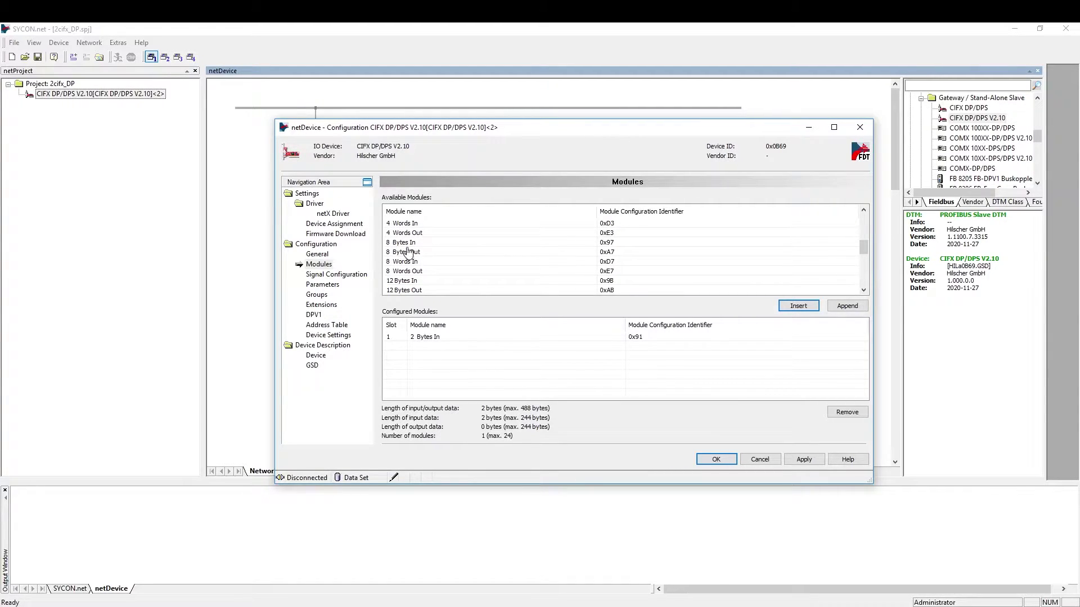
pyautogui.click(405, 253)
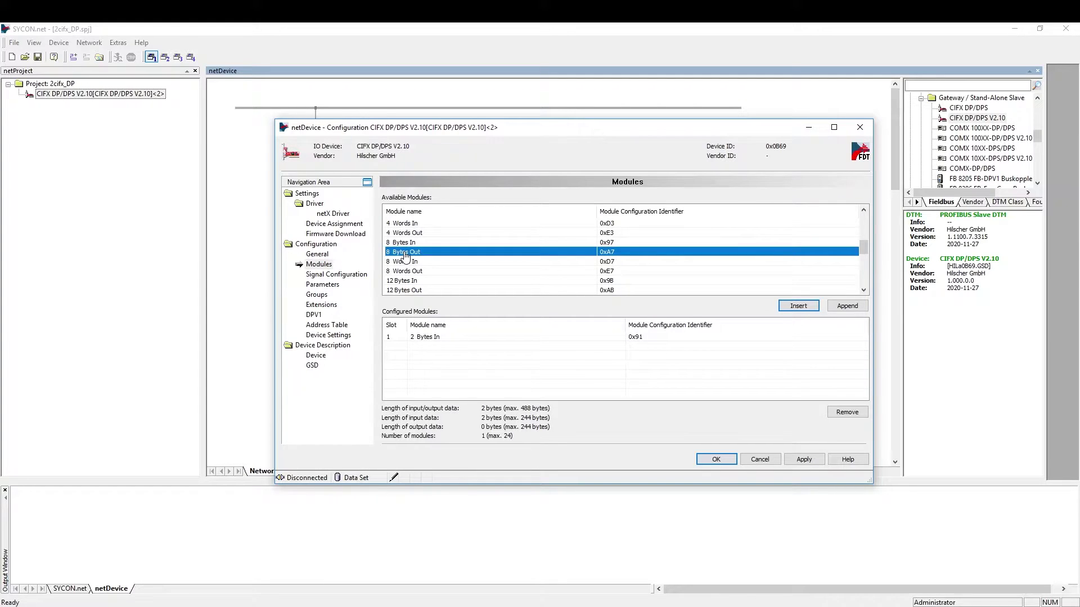
pyautogui.click(844, 310)
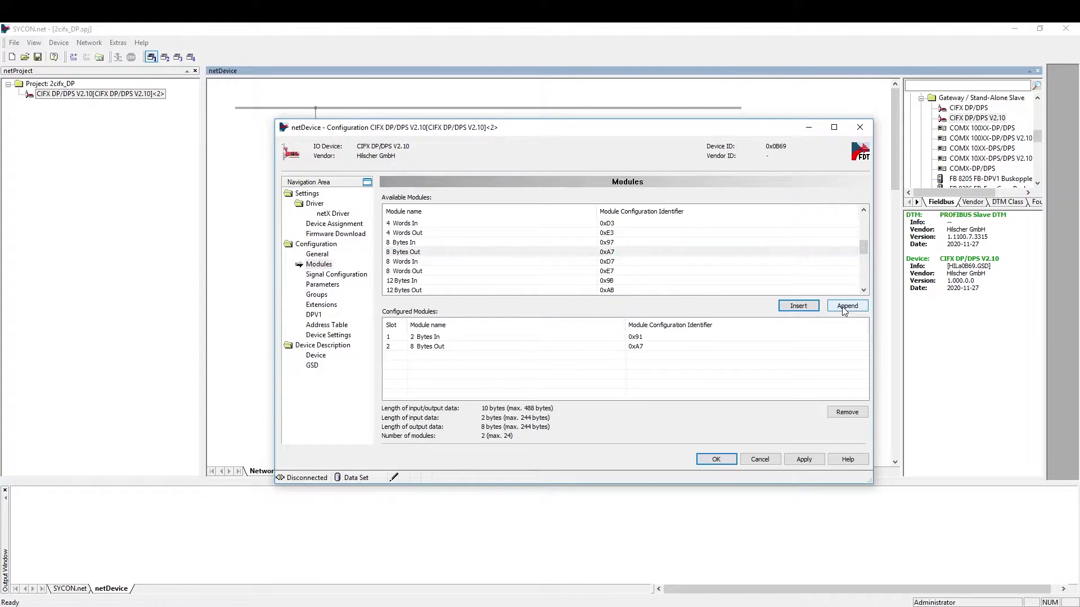
pyautogui.click(805, 459)
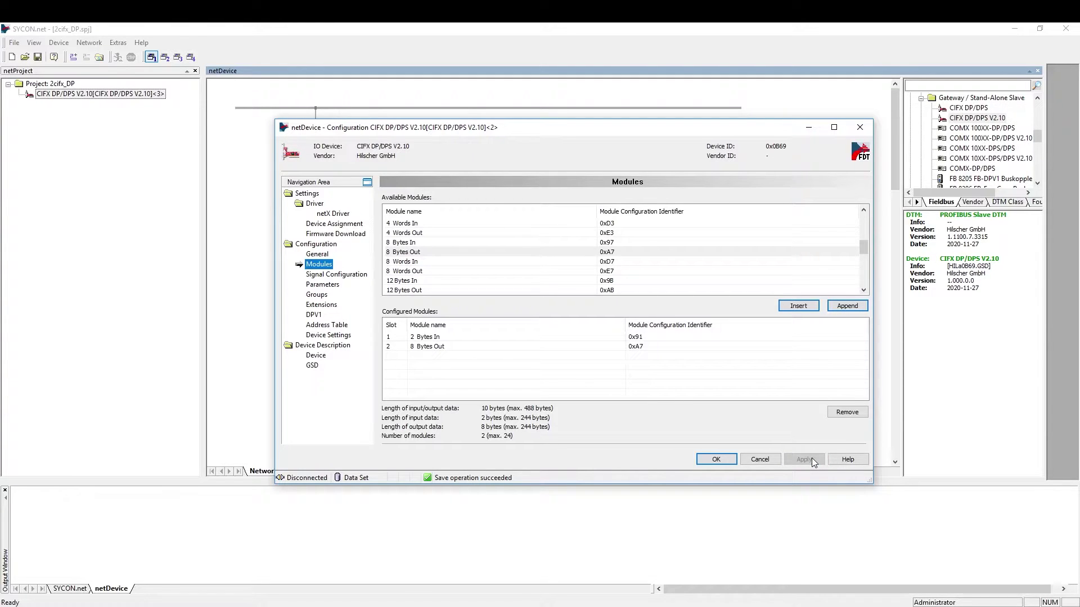
# Download the configuration to the CIFX DP/DPS V2.10 slave with Ja, then disconnect it.
pyautogui.click(722, 459)
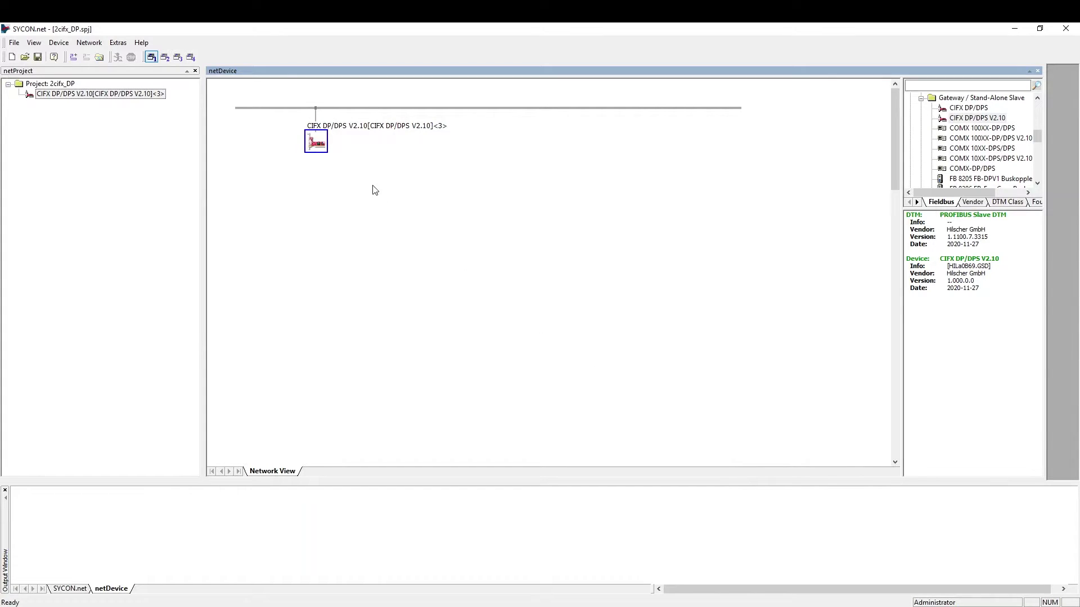
pyautogui.rightClick(318, 137)
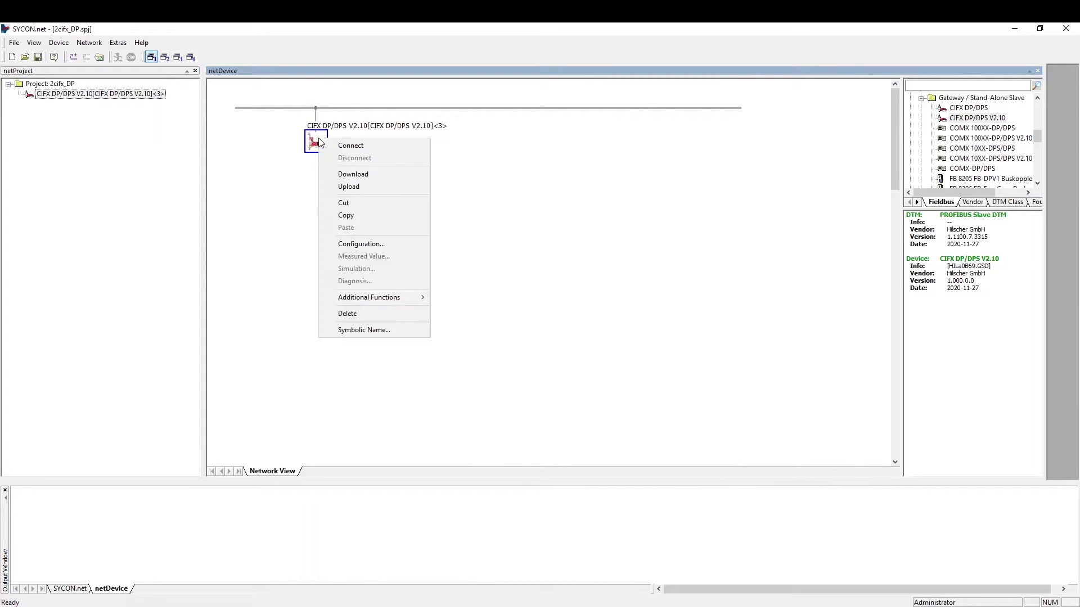
pyautogui.click(353, 174)
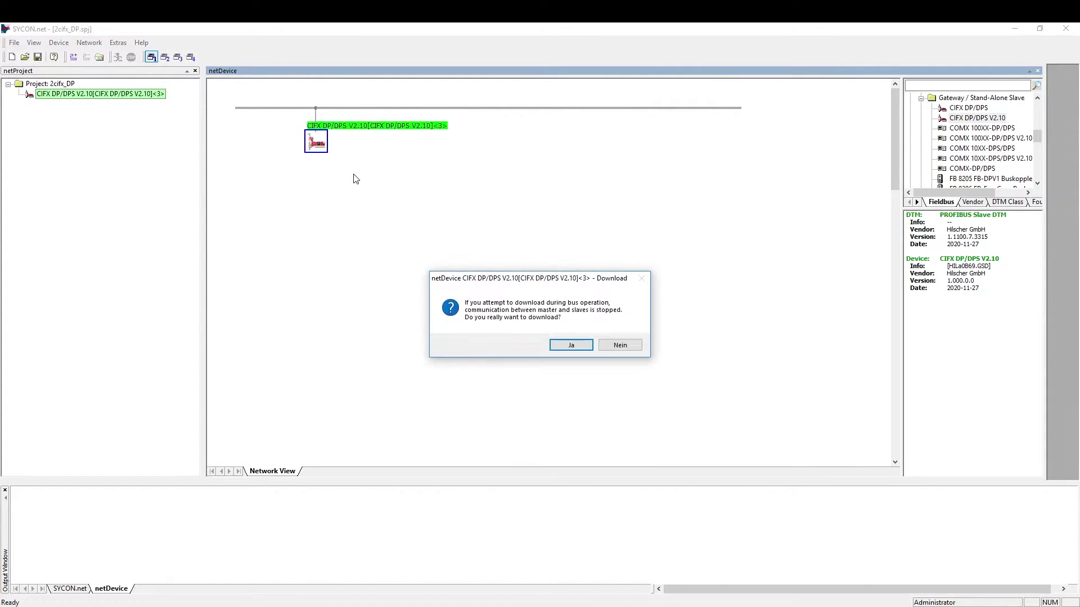
pyautogui.click(561, 349)
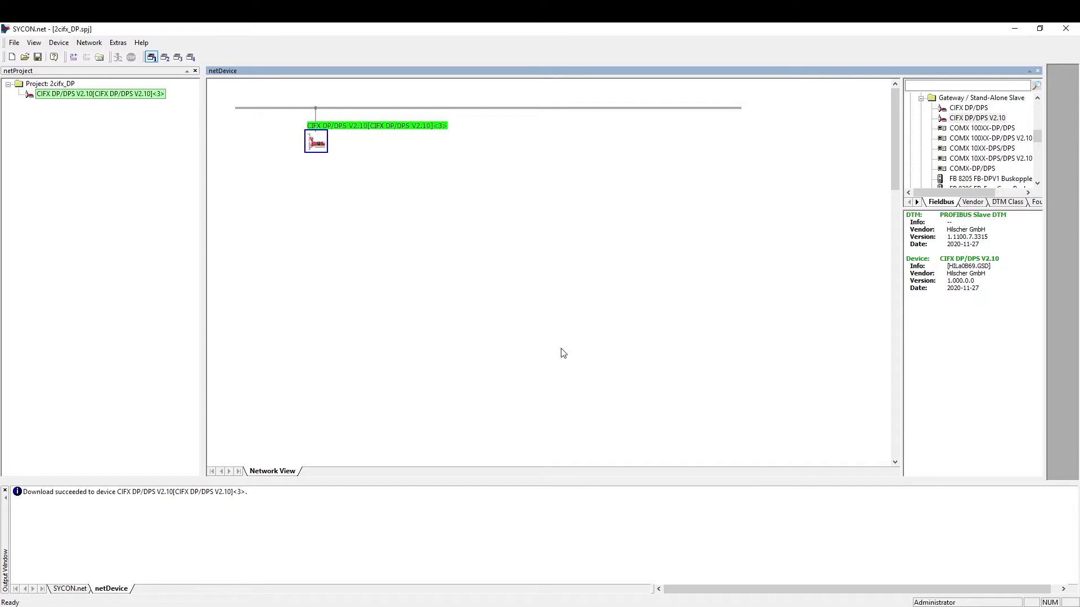
pyautogui.rightClick(319, 144)
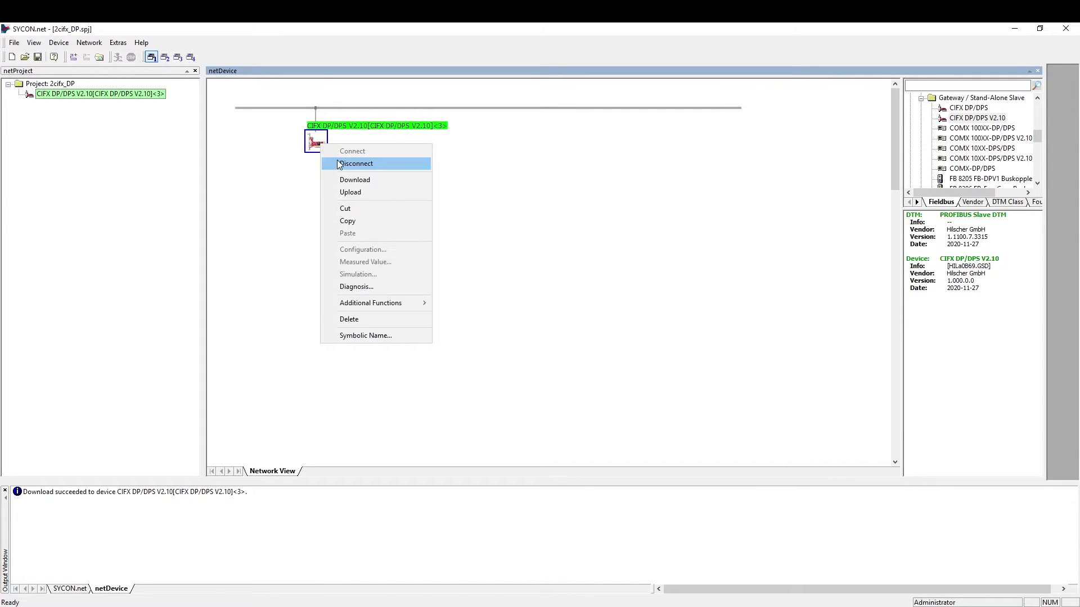
pyautogui.click(339, 164)
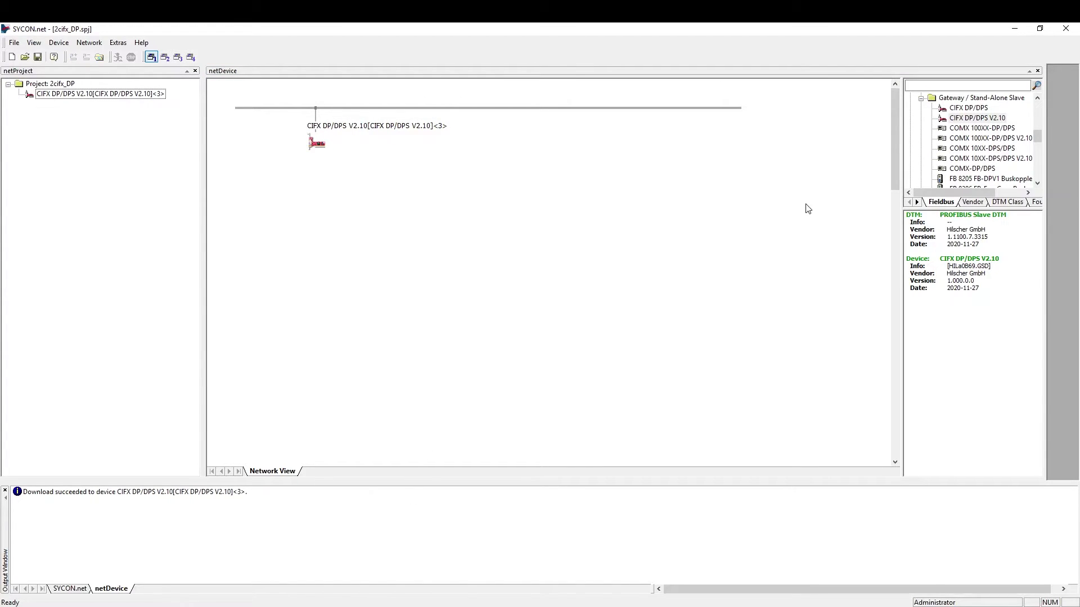
# Add the CIFX DP/DPM master from the catalog's Master category onto the bus line.
pyautogui.click(922, 98)
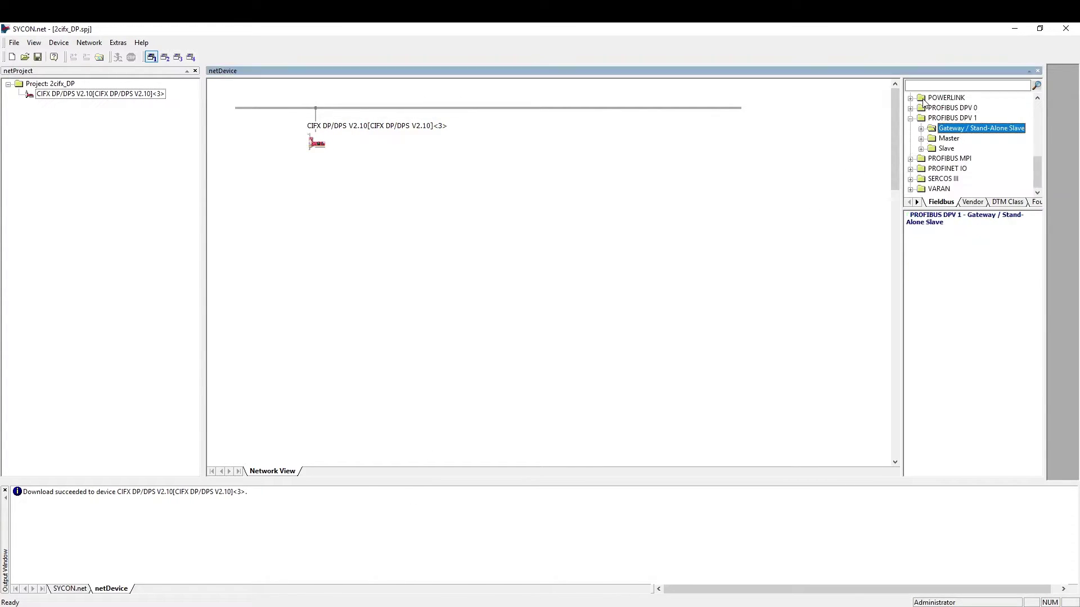
pyautogui.click(921, 139)
pyautogui.click(969, 129)
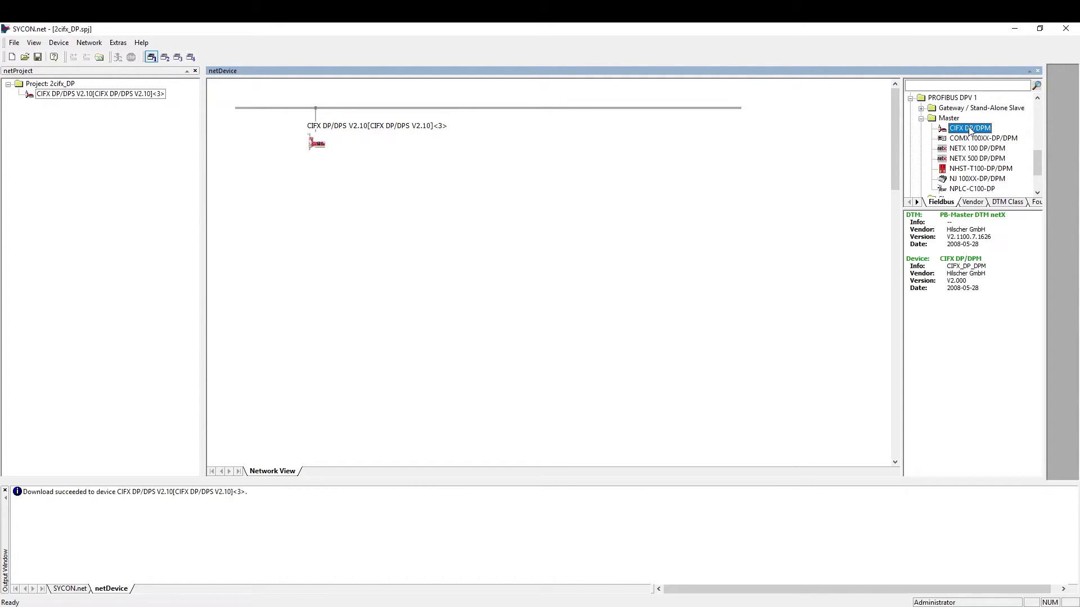
pyautogui.moveTo(969, 130); pyautogui.dragTo(490, 157)
# Assign the master to the CIFX 50E-DP card (cifX0_SYS) and apply the assignment.
pyautogui.rightClick(491, 158)
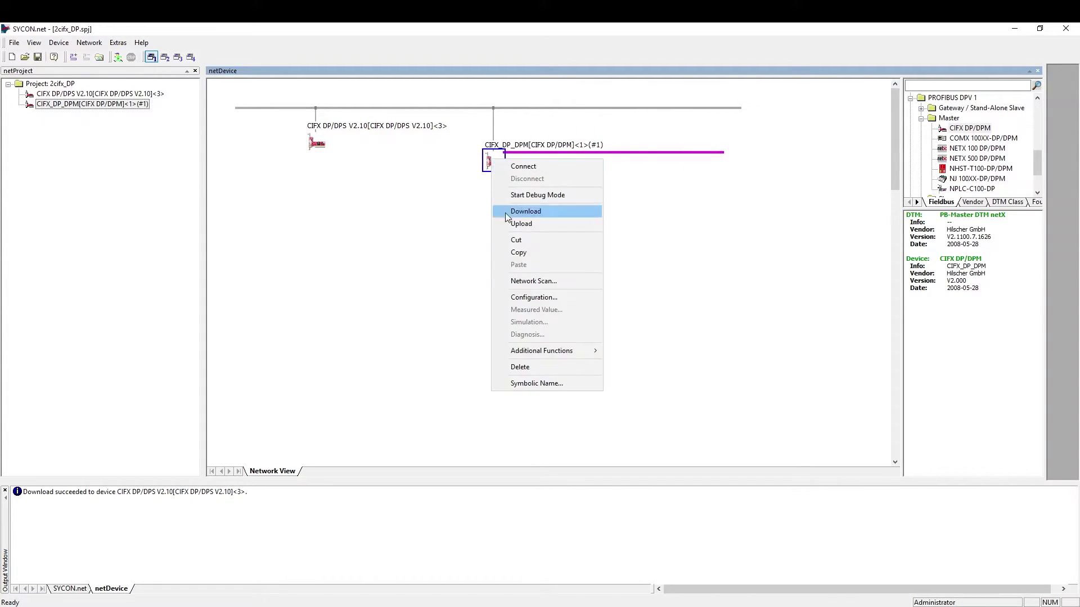
pyautogui.click(531, 299)
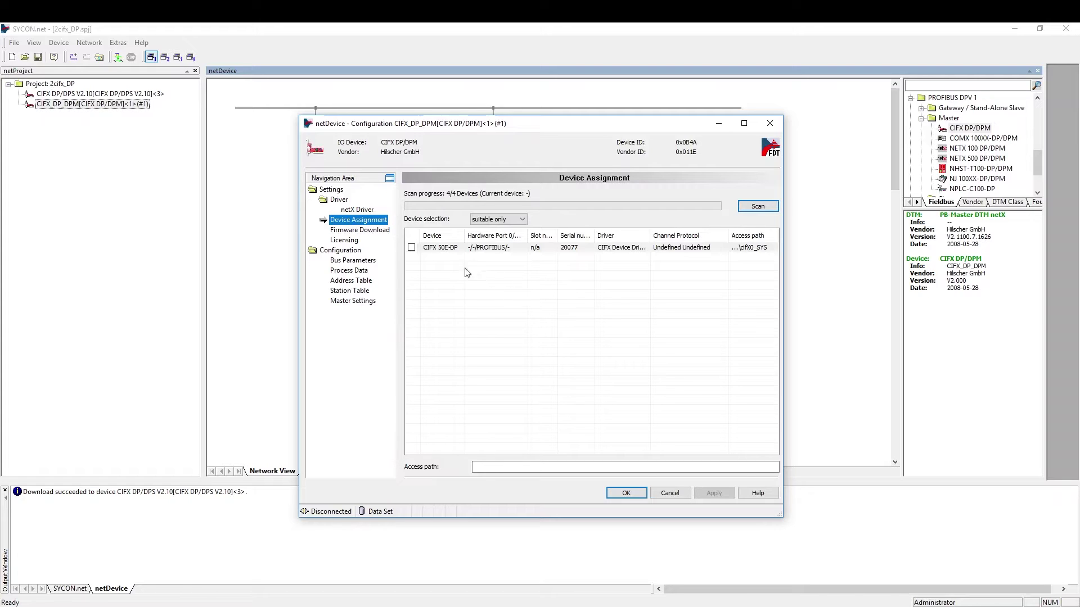
pyautogui.click(411, 248)
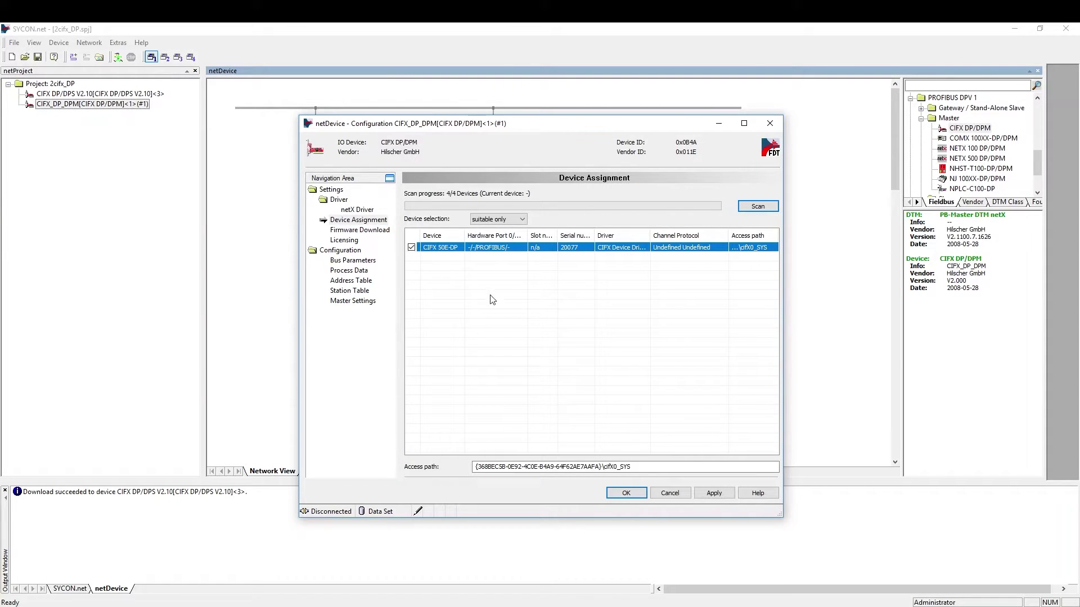
pyautogui.click(700, 492)
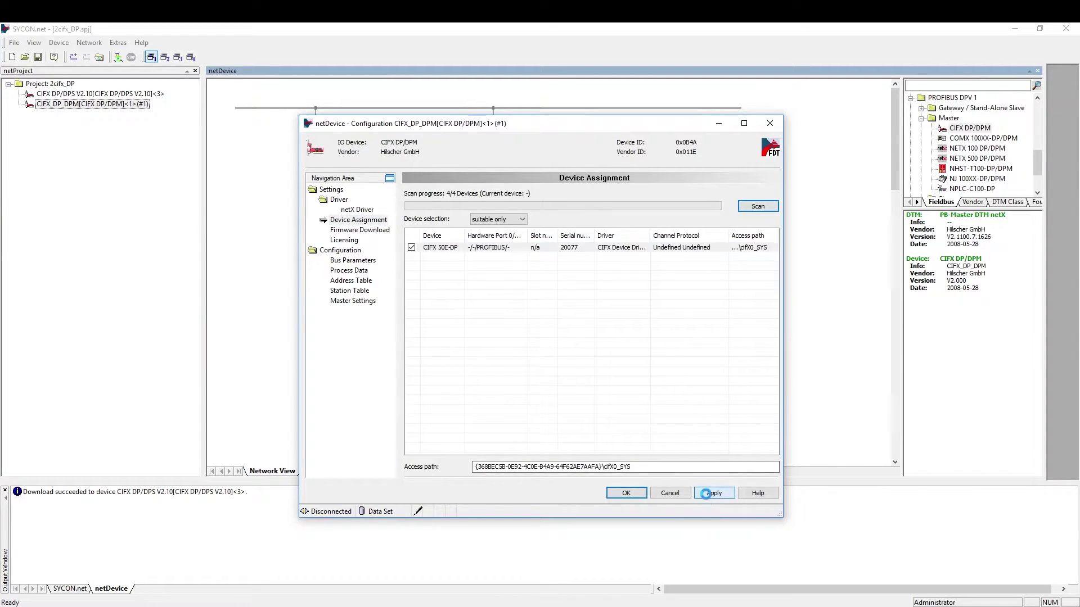
# In Firmware Download, browse the DVD's Communication_Solutions_DVD_2021-03-2 folders to Firmware_&_EDS.
pyautogui.click(378, 230)
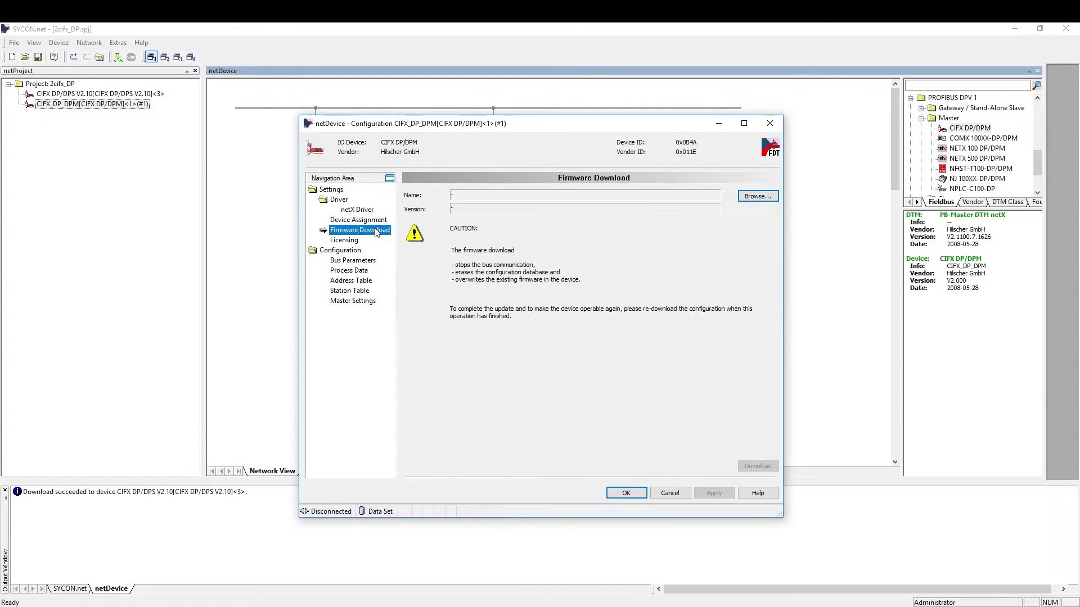
pyautogui.click(766, 198)
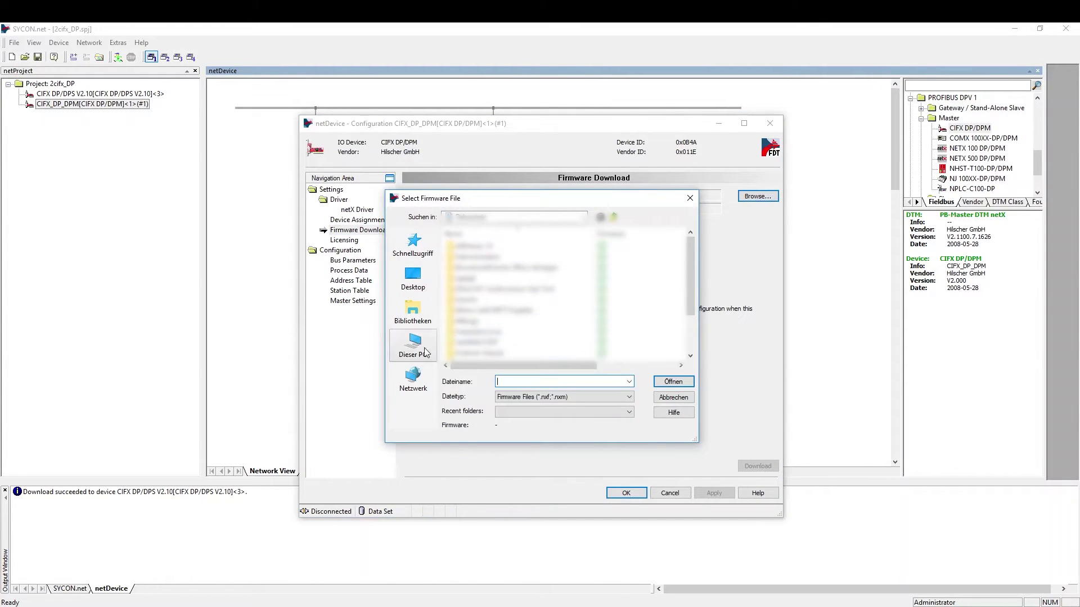
pyautogui.click(413, 344)
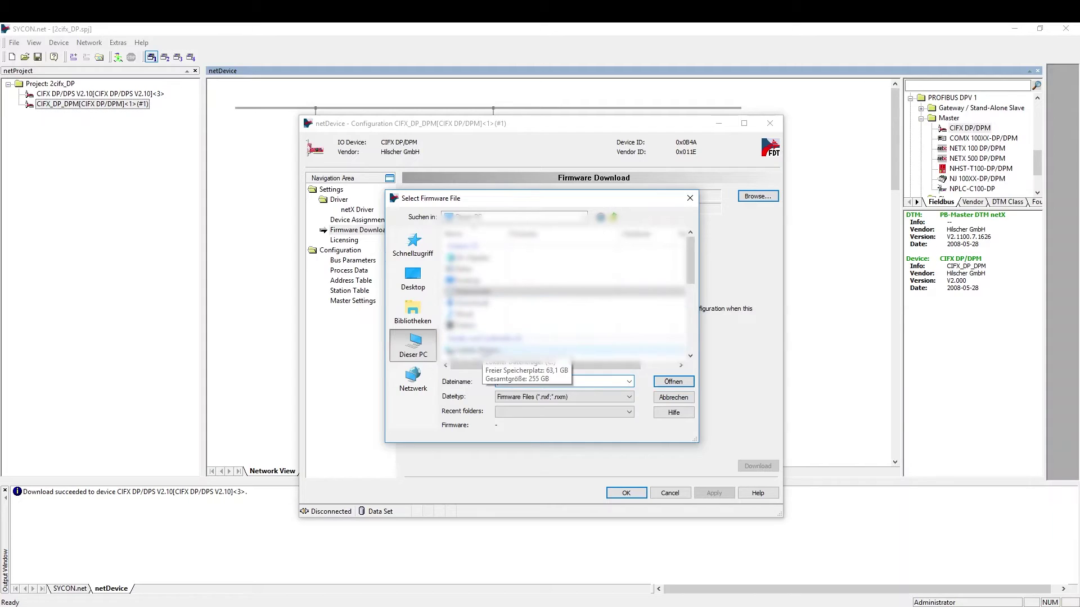
pyautogui.doubleClick(473, 350)
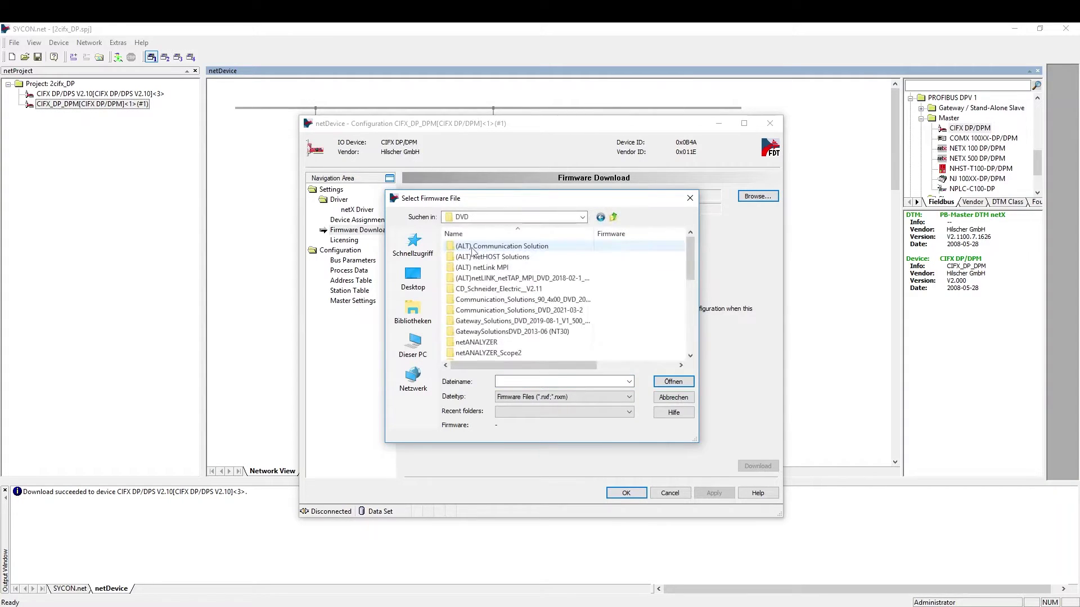
pyautogui.click(523, 312)
pyautogui.doubleClick(523, 312)
pyautogui.doubleClick(497, 270)
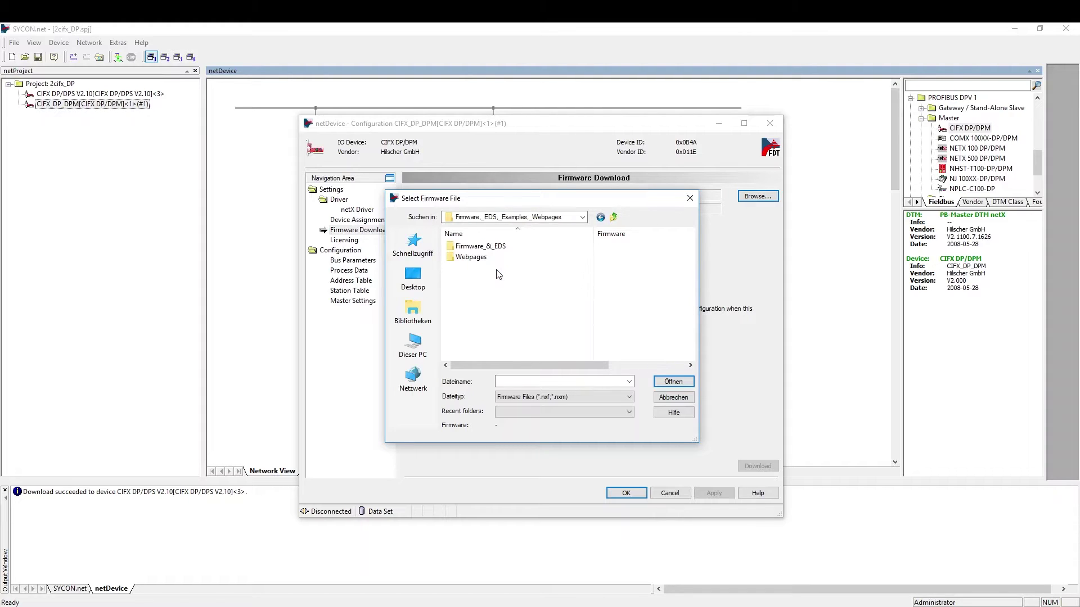
pyautogui.doubleClick(497, 247)
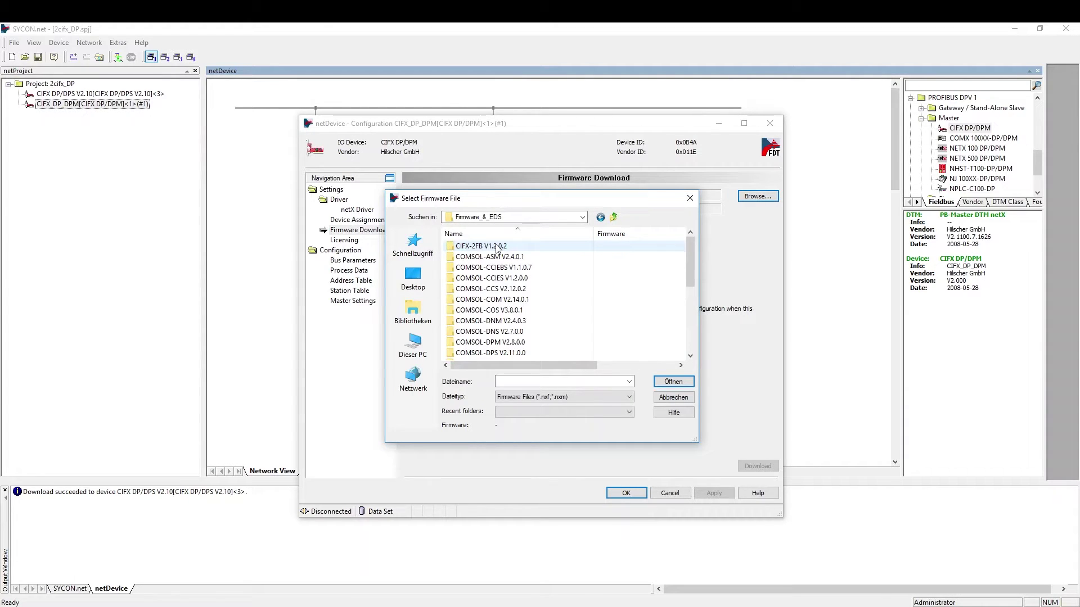
# Load cifxdpm.nxf from COMSOL-DPM V2.8.0.0\Firmware\cifX and download firmware 2.8 to the card, confirming with Ja.
pyautogui.doubleClick(510, 343)
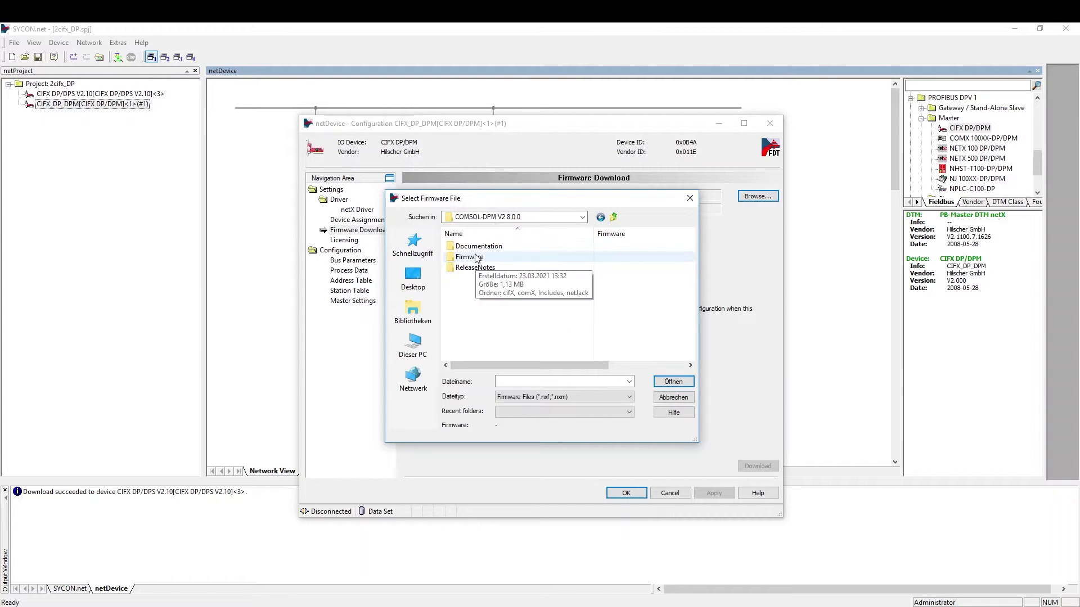
pyautogui.doubleClick(477, 257)
pyautogui.doubleClick(474, 253)
pyautogui.click(474, 250)
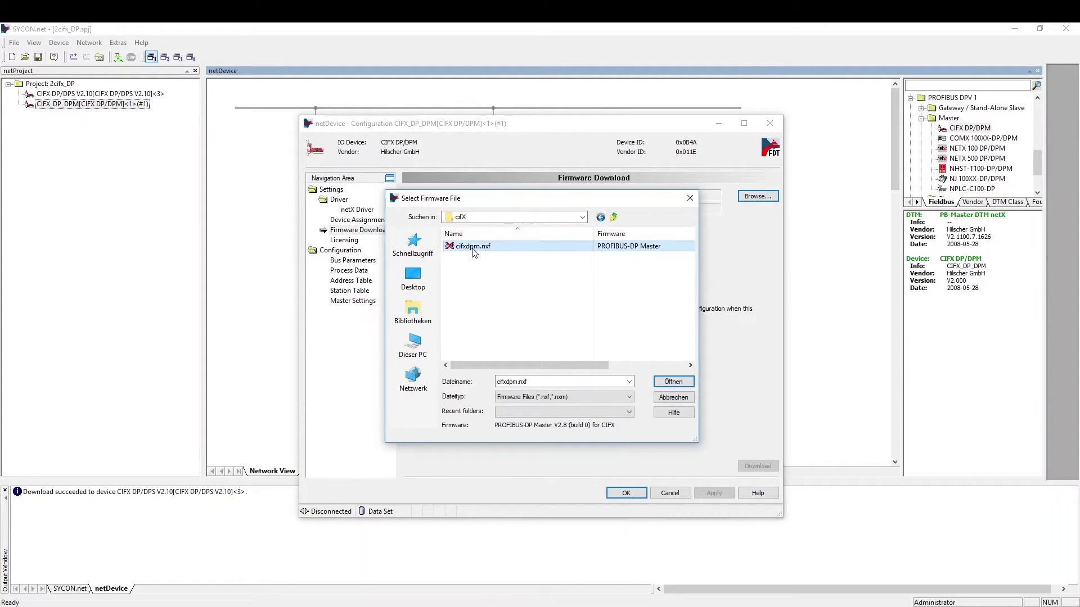
pyautogui.click(672, 382)
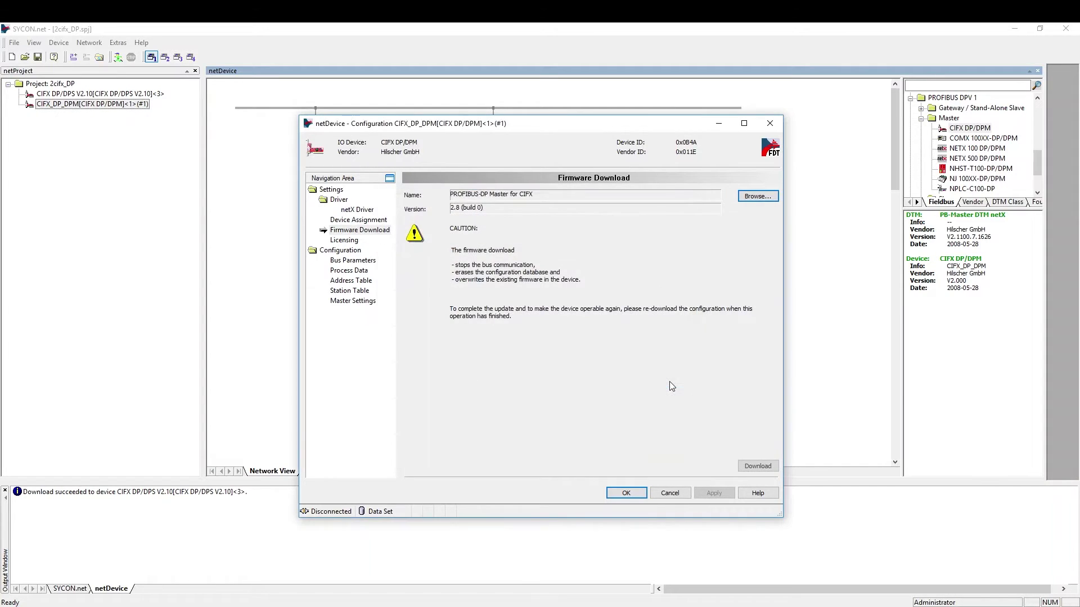
pyautogui.click(758, 466)
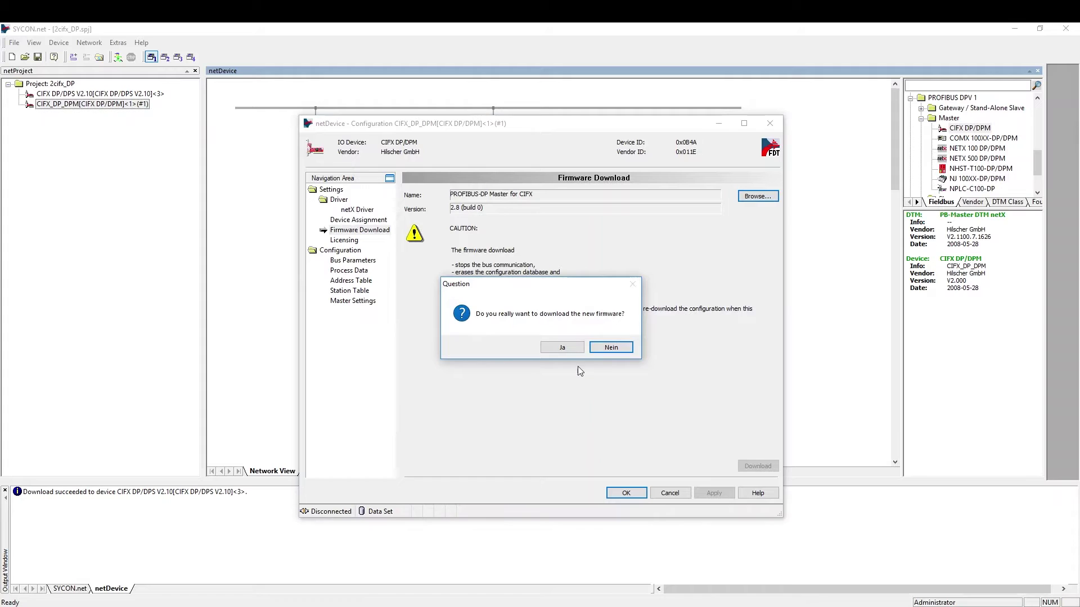
pyautogui.click(562, 347)
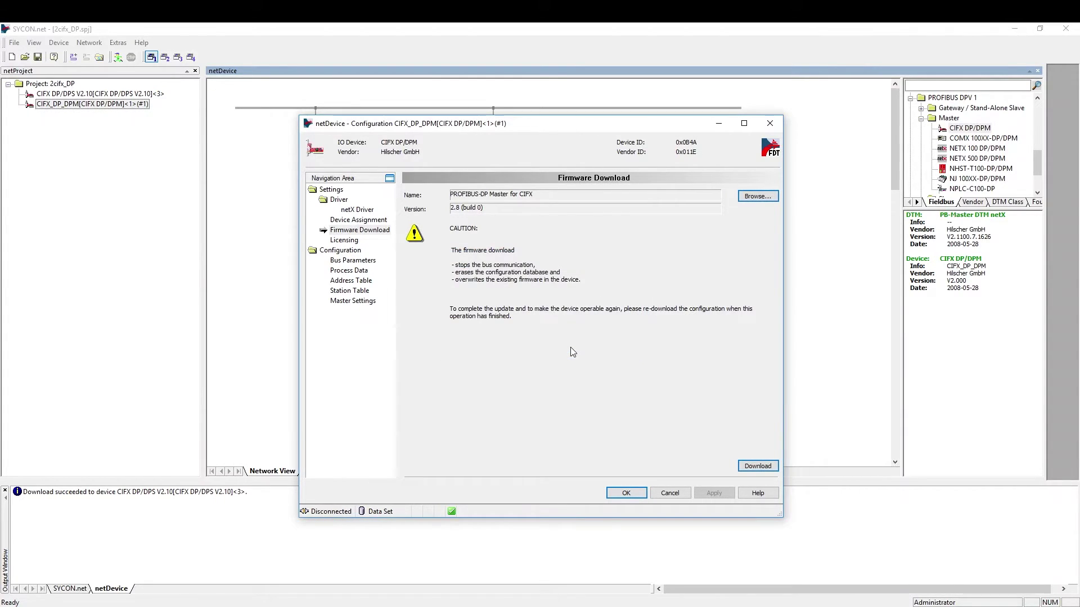
# Rescan, assign the master to the PROFIBUS-DP Master channel cifX0_Ch0, apply and close with OK.
pyautogui.click(376, 221)
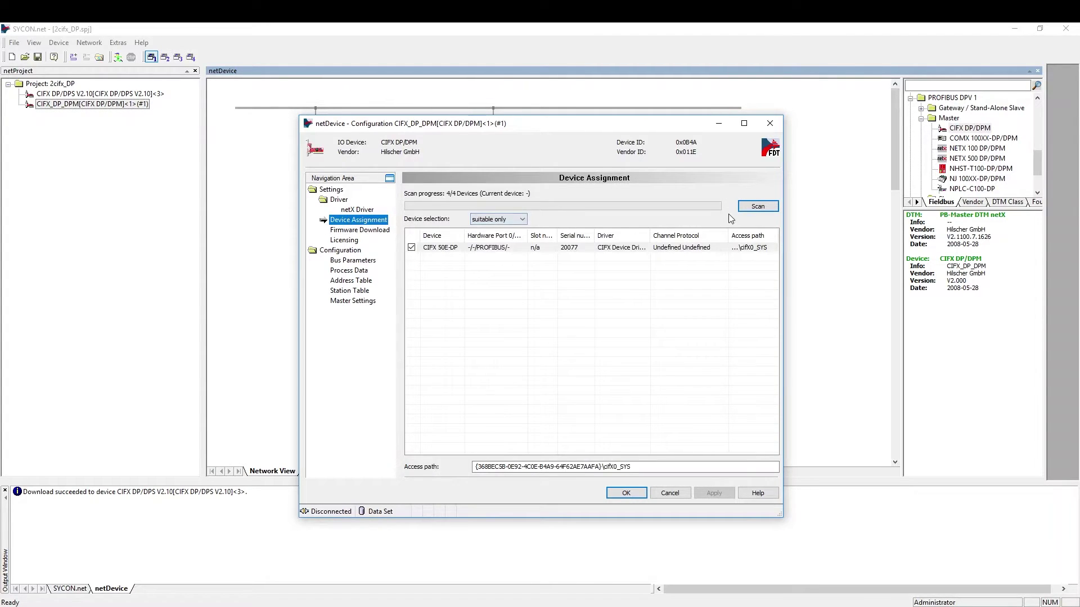
pyautogui.click(745, 210)
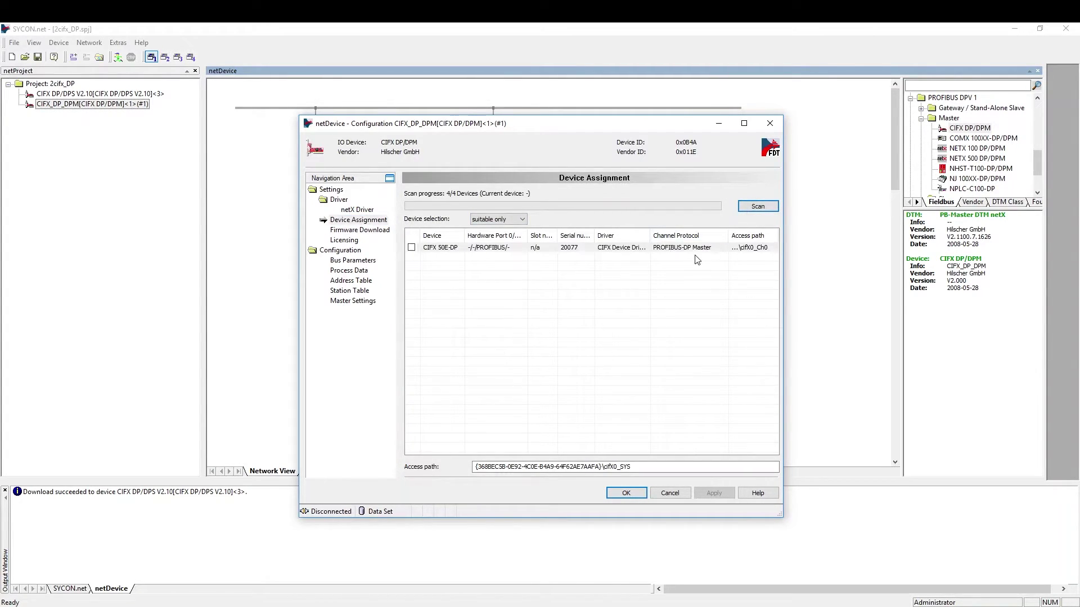
pyautogui.click(412, 248)
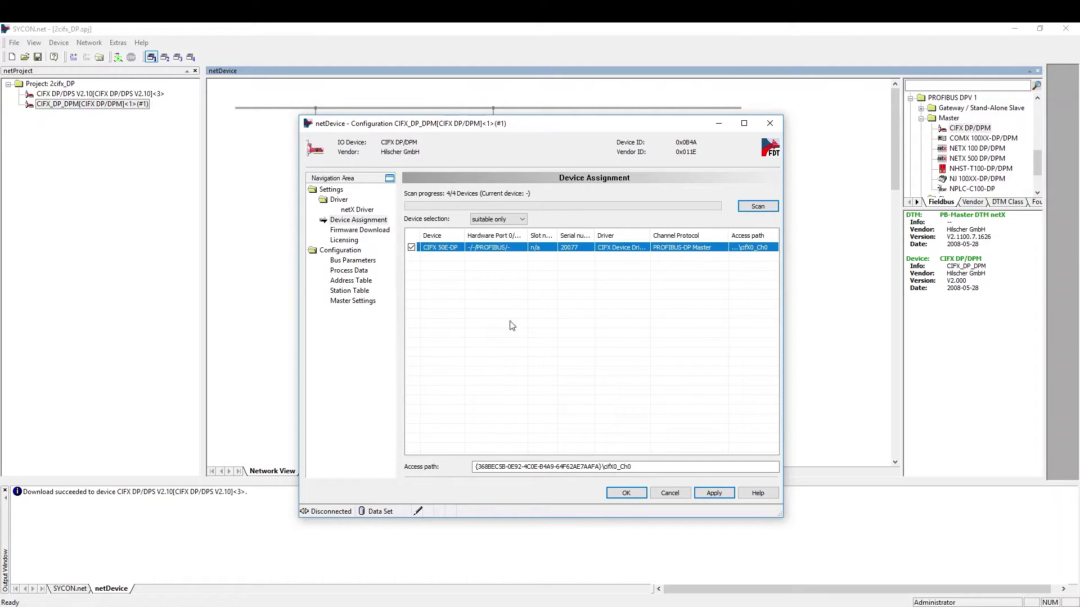
pyautogui.click(709, 499)
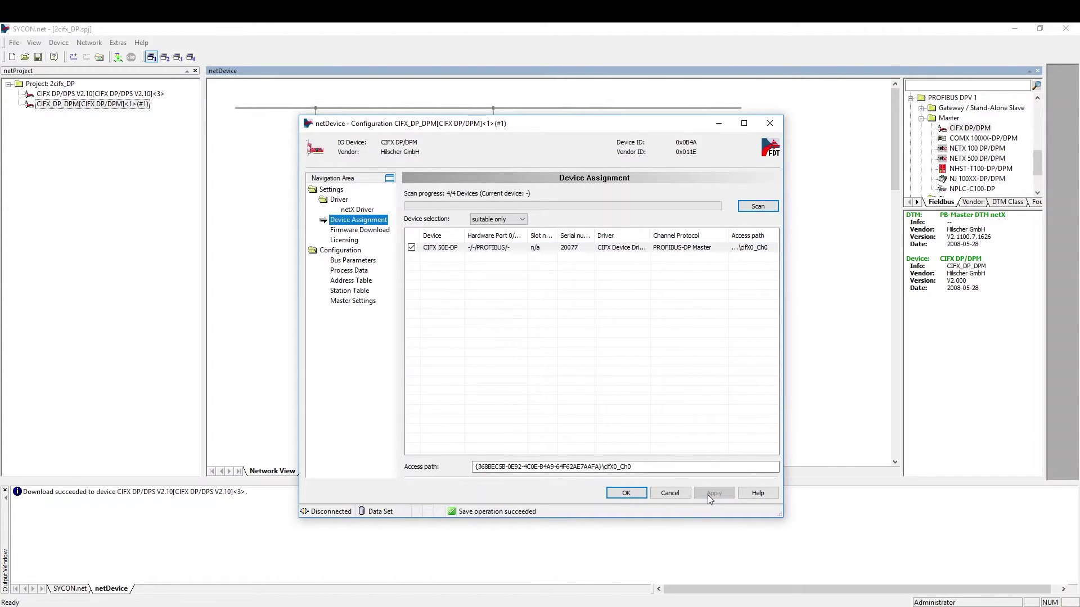
pyautogui.click(618, 494)
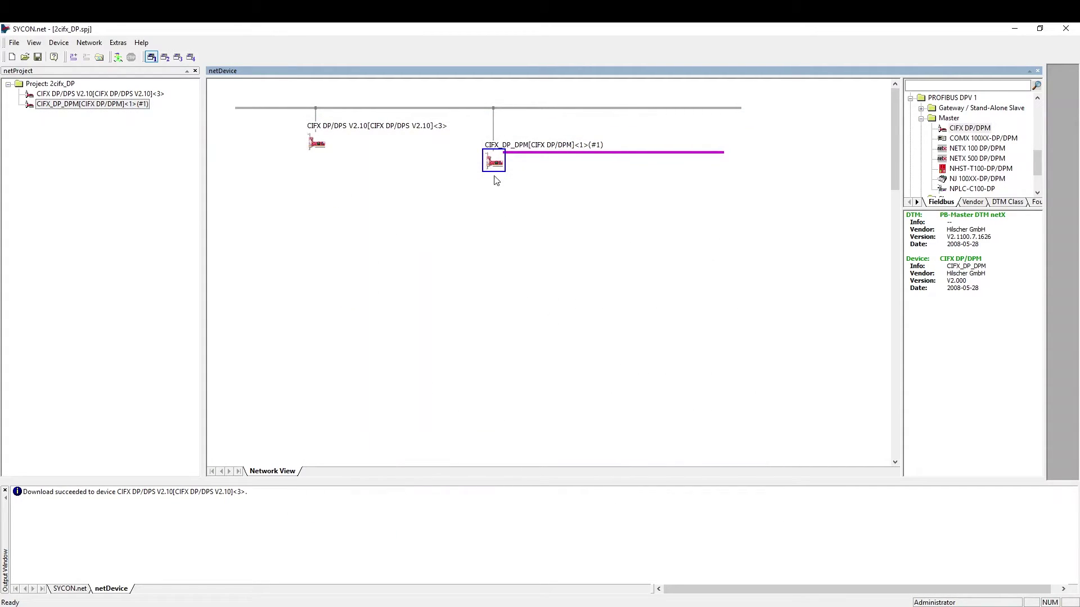
# Download the configuration to the CIFX_DP_DPM master, confirming with Ja.
pyautogui.rightClick(493, 163)
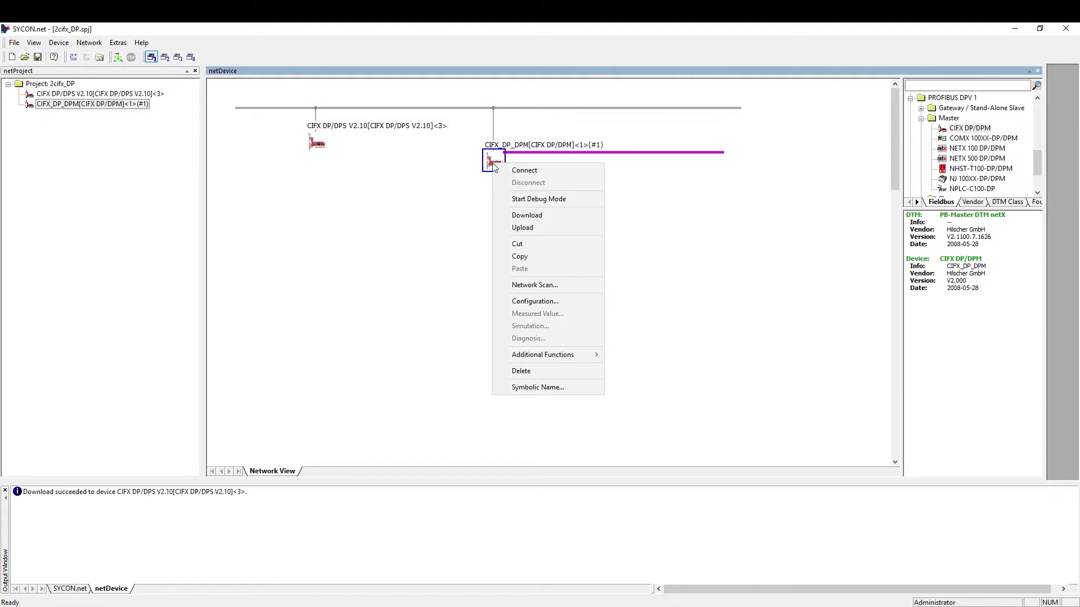
pyautogui.click(522, 216)
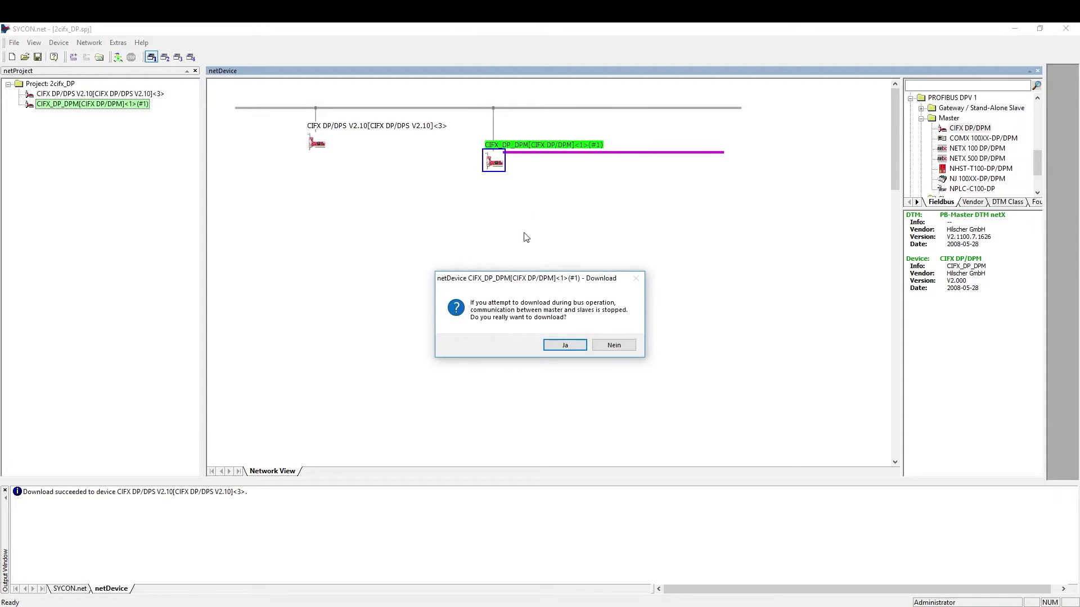
pyautogui.click(554, 344)
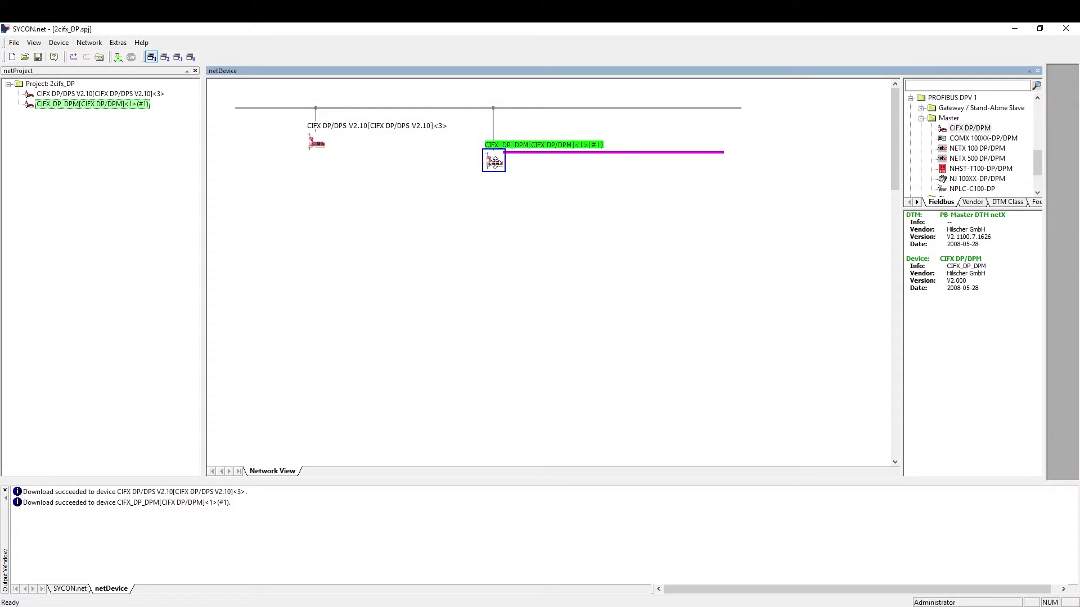
# Scan the PROFIBUS network from the master and check the found slave's address 3 and device type ID.
pyautogui.rightClick(494, 163)
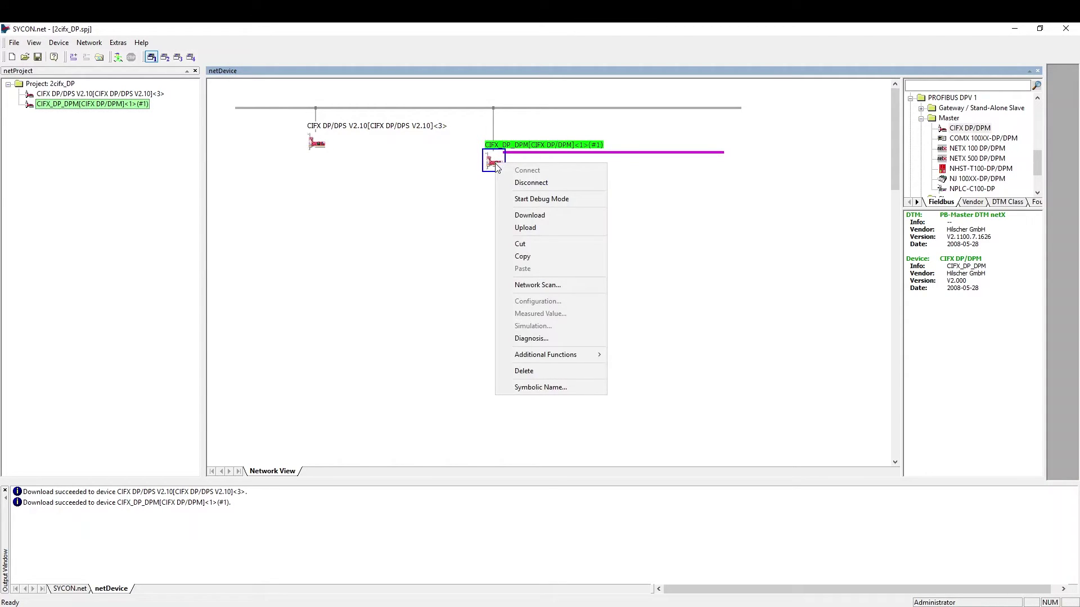
pyautogui.click(535, 285)
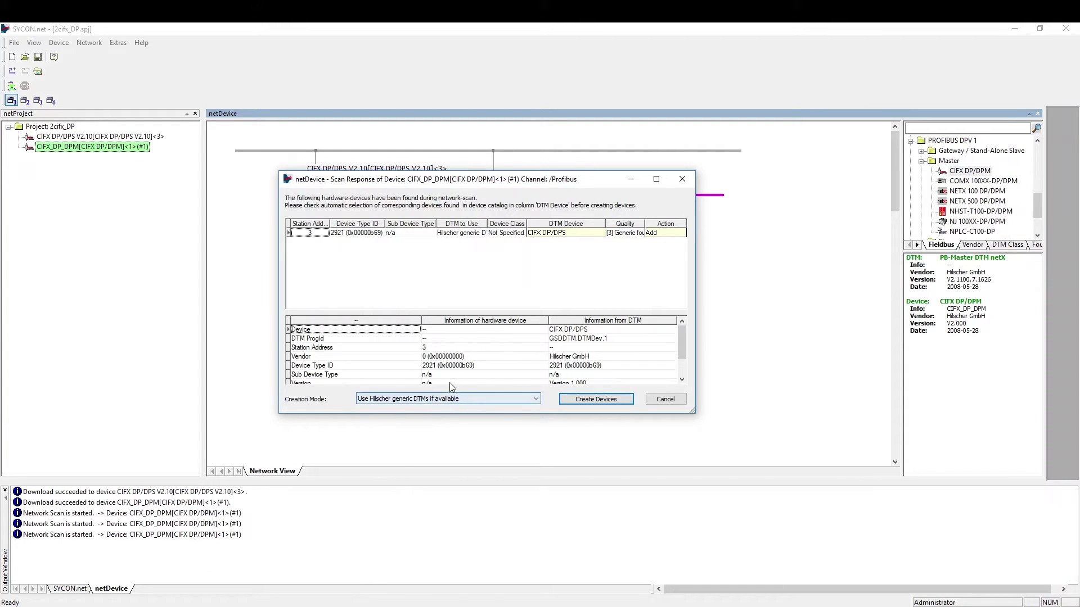
pyautogui.click(467, 349)
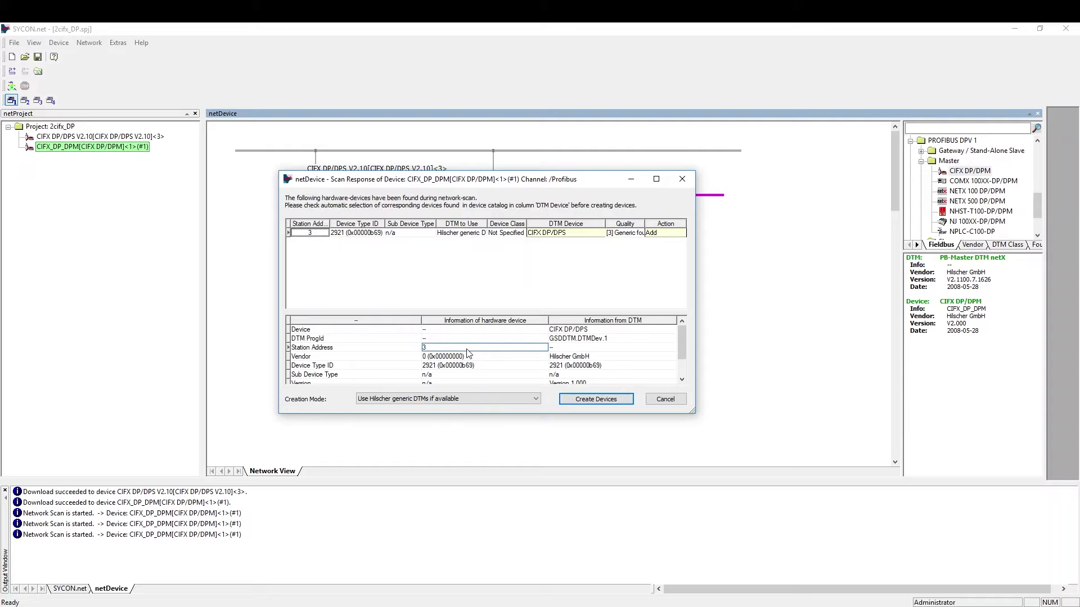
pyautogui.click(321, 235)
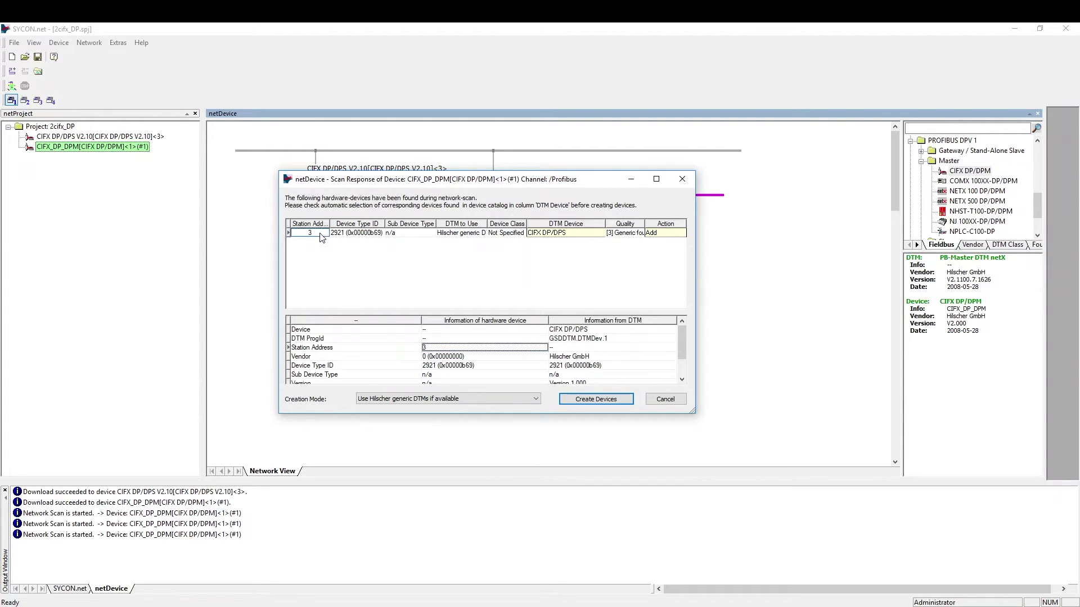
pyautogui.click(370, 234)
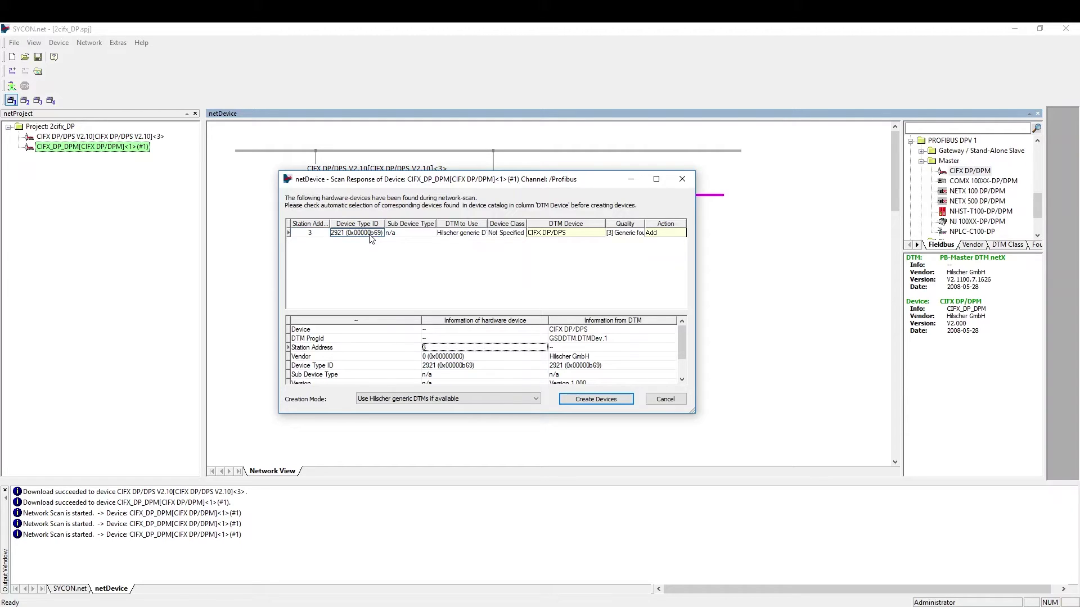
pyautogui.click(478, 366)
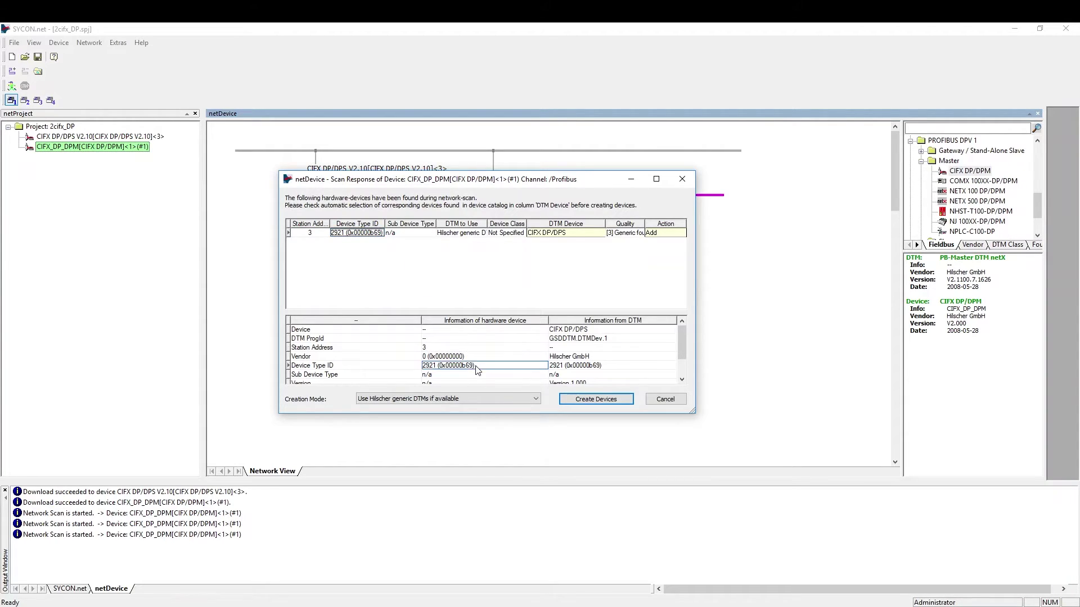
pyautogui.click(608, 366)
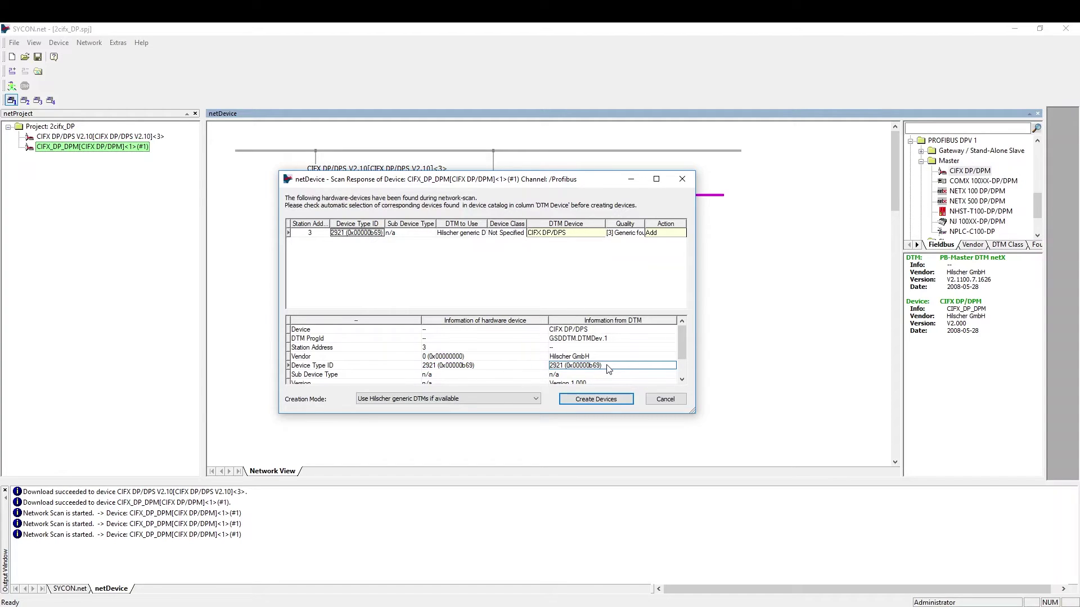
# Assign the CIFX DP/DPS V2.10 DTM to the found slave and create it in the project.
pyautogui.click(584, 237)
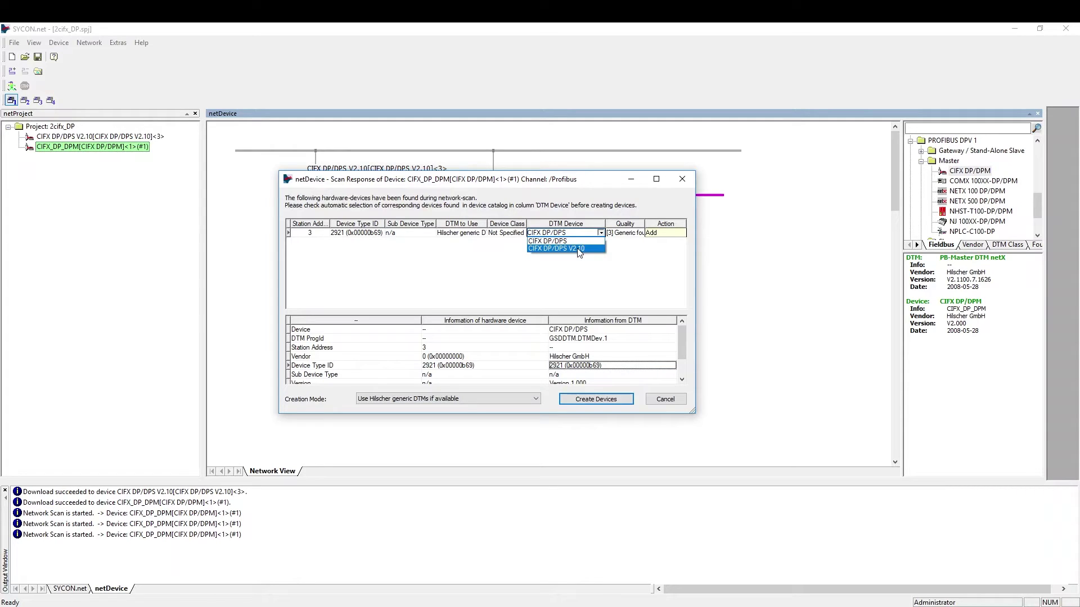
pyautogui.click(579, 249)
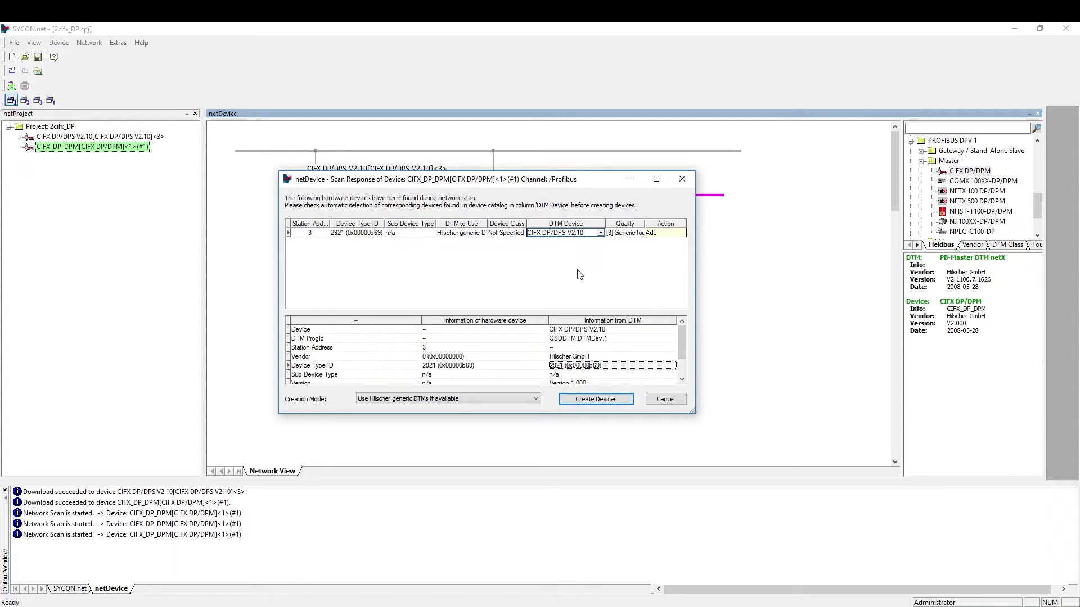
pyautogui.click(589, 400)
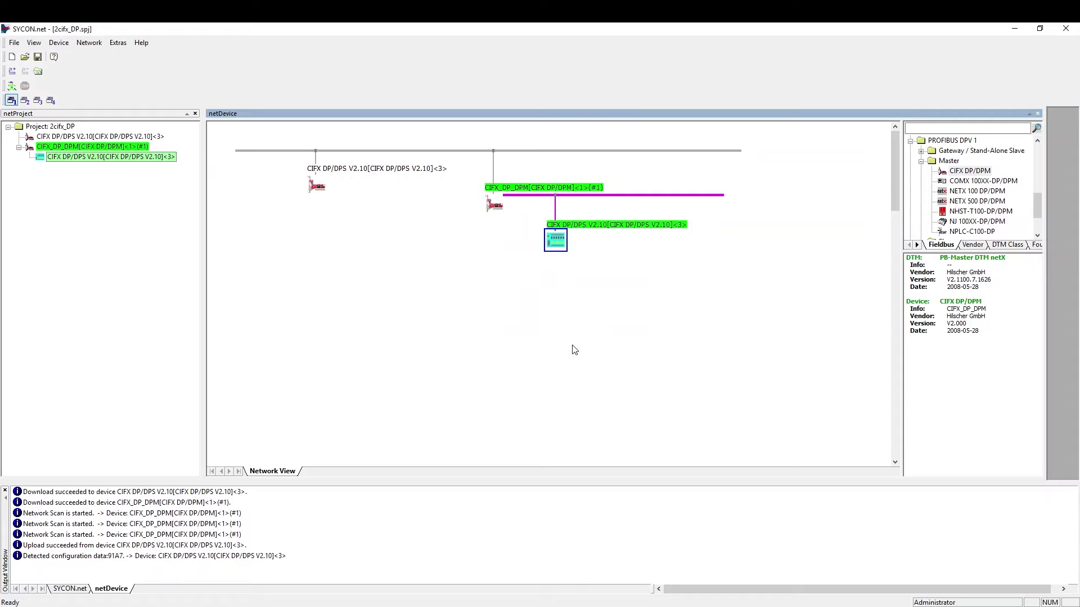
# Disconnect the scanned slave and accept its configuration with 2 Bytes In and 8 Bytes Out modules.
pyautogui.rightClick(555, 241)
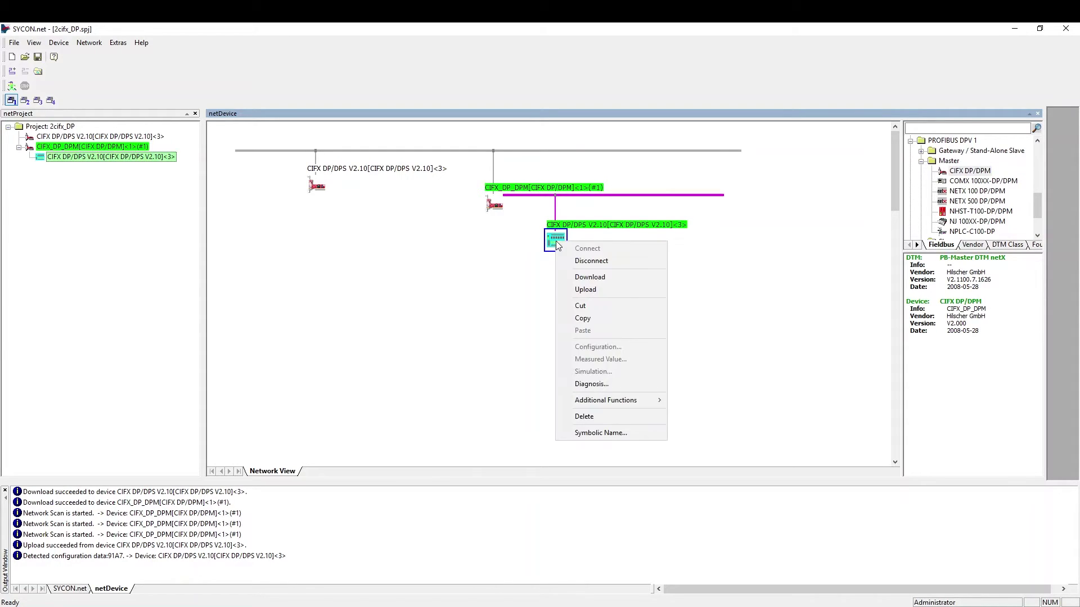
pyautogui.click(576, 262)
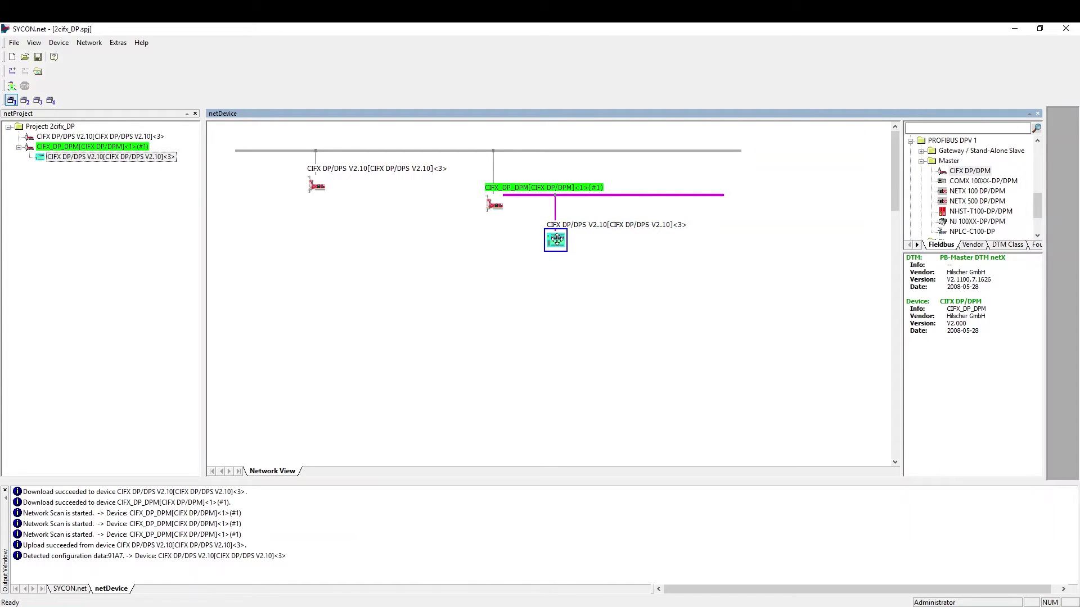
pyautogui.rightClick(558, 242)
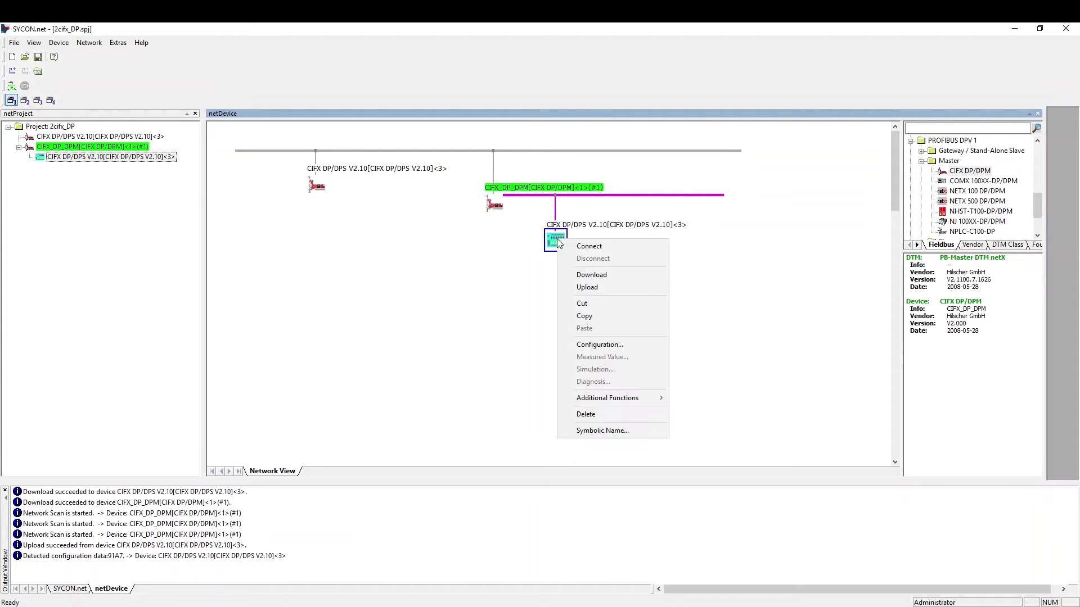
pyautogui.click(599, 345)
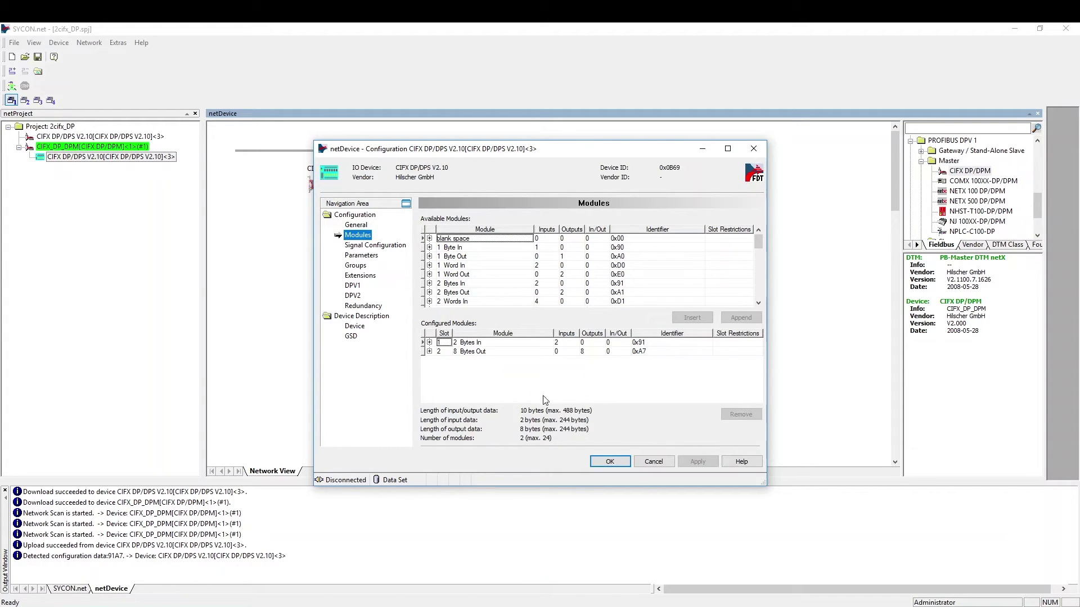
pyautogui.click(609, 462)
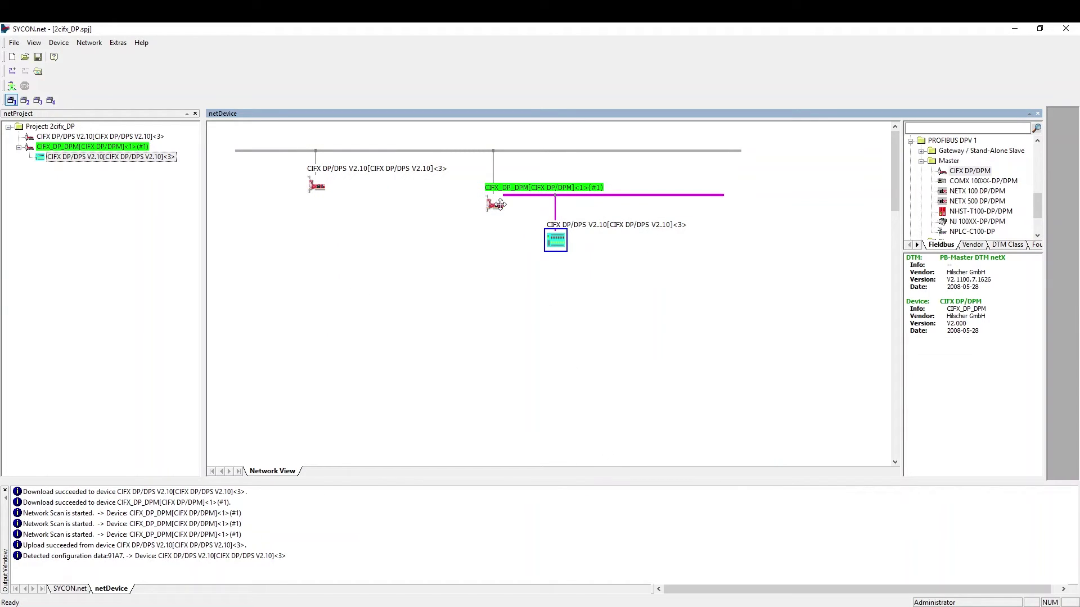
# Download the configuration including the new slave to the CIFX_DP_DPM master, confirming with Ja.
pyautogui.click(496, 207)
pyautogui.rightClick(498, 208)
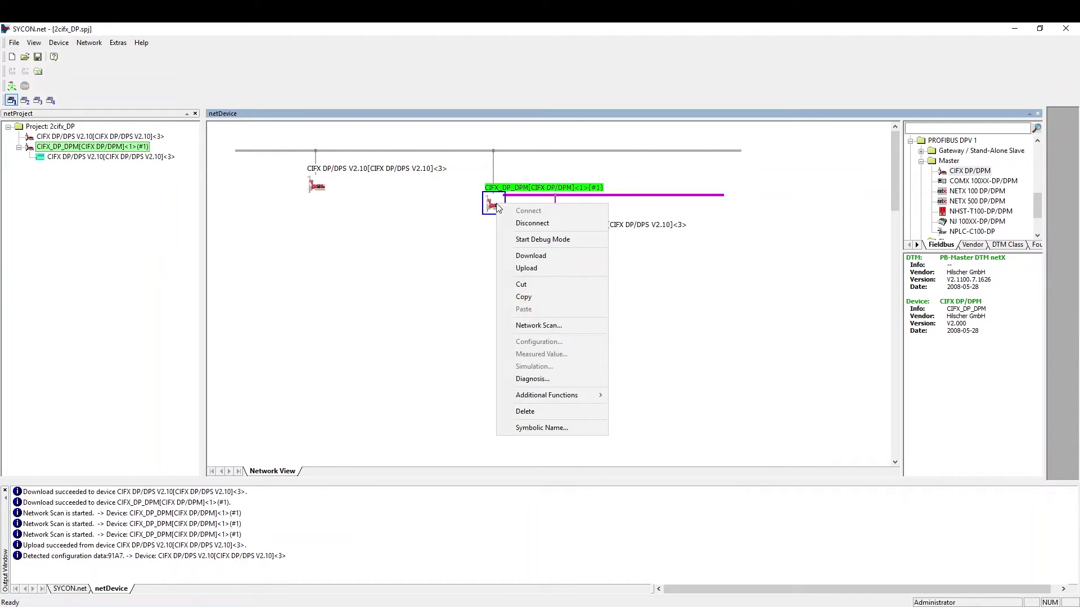
pyautogui.click(530, 258)
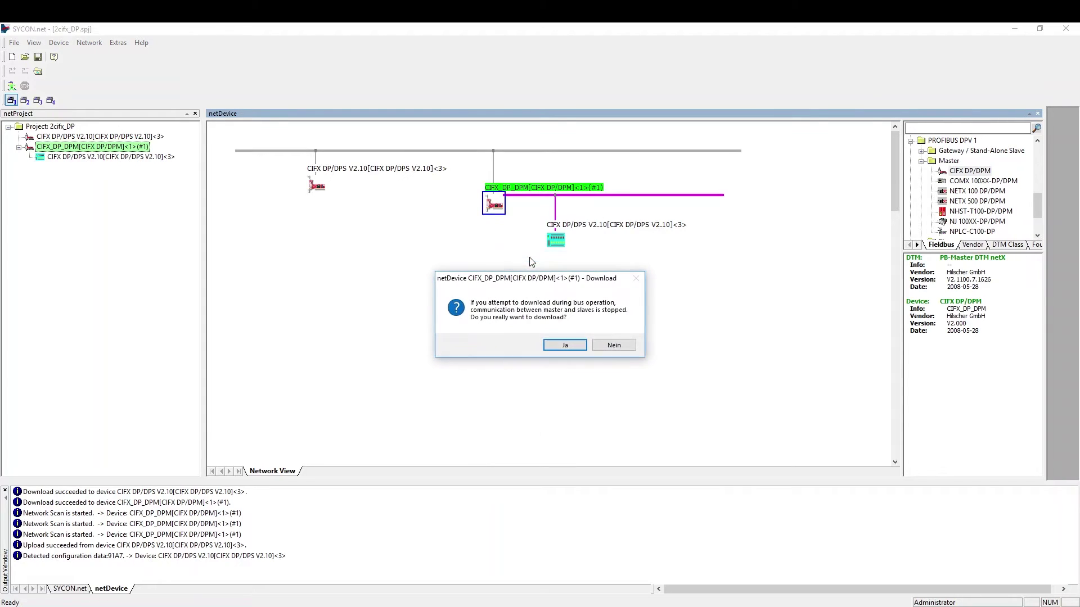
pyautogui.click(561, 347)
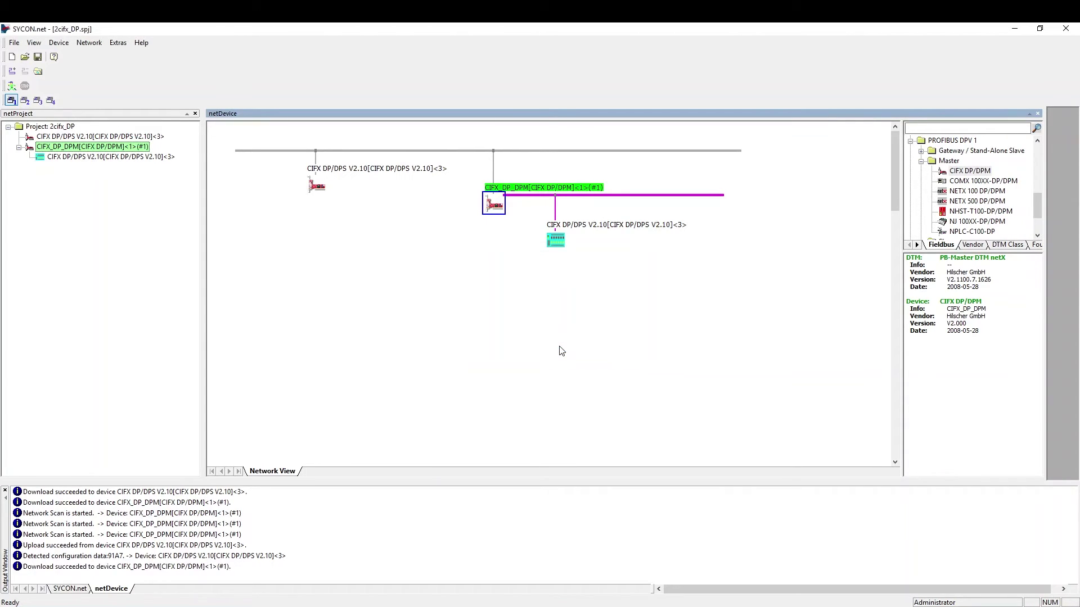
pyautogui.rightClick(495, 208)
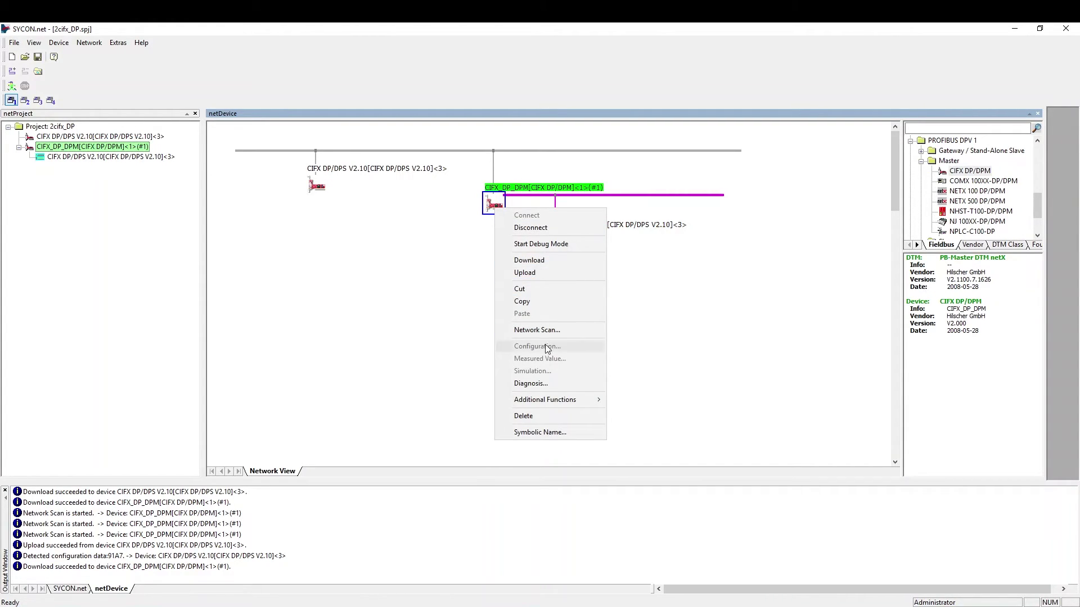
pyautogui.click(549, 384)
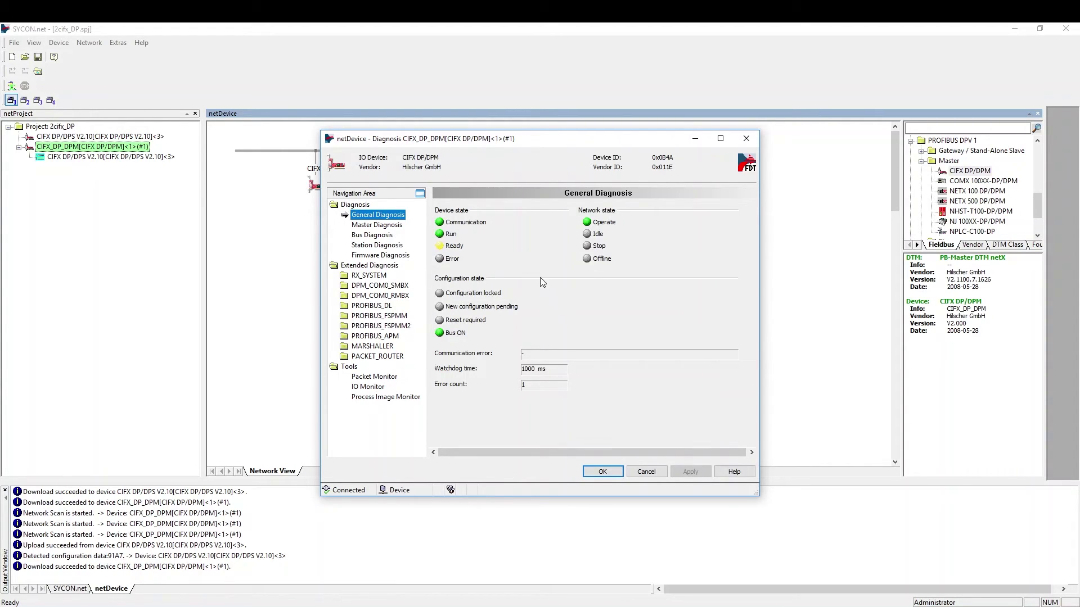
pyautogui.click(385, 248)
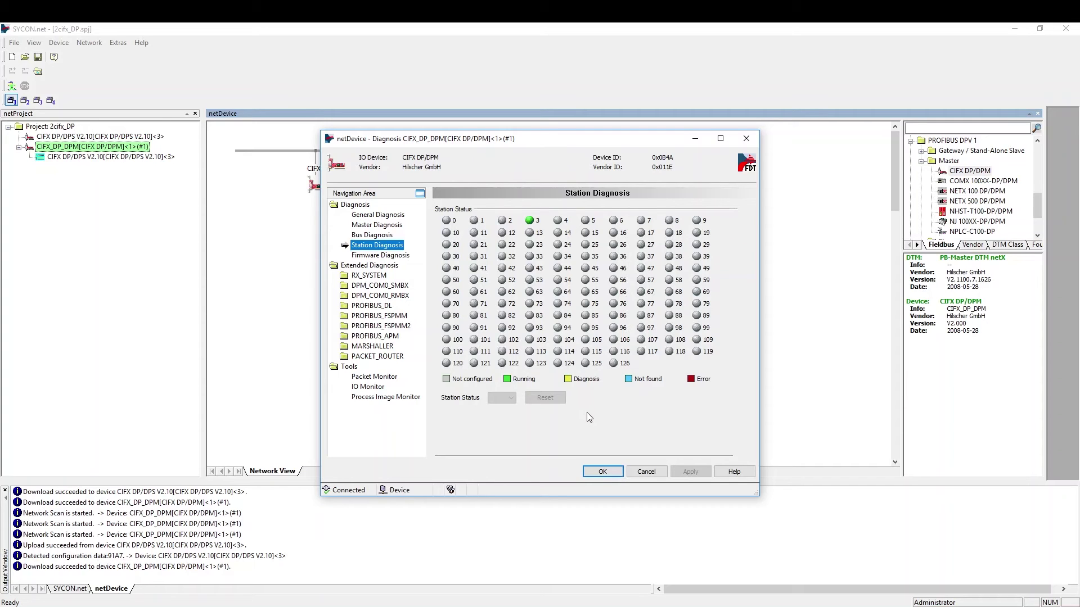
pyautogui.click(602, 475)
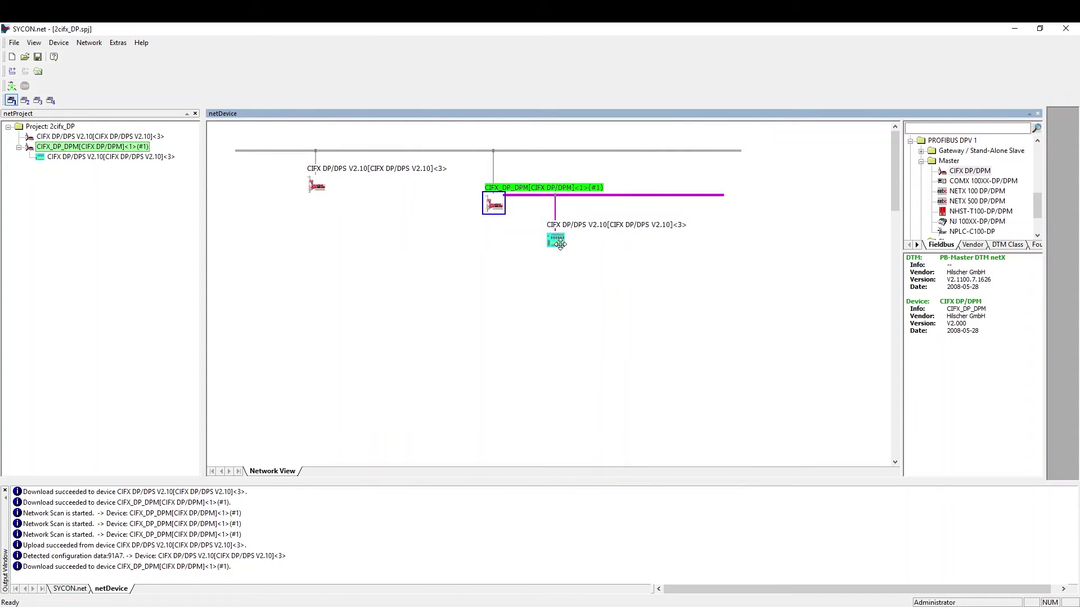
# Connect the CIFX DP/DPS V2.10 slave and review its Extended Diagnosis and Diagnosis pages, then close.
pyautogui.rightClick(558, 241)
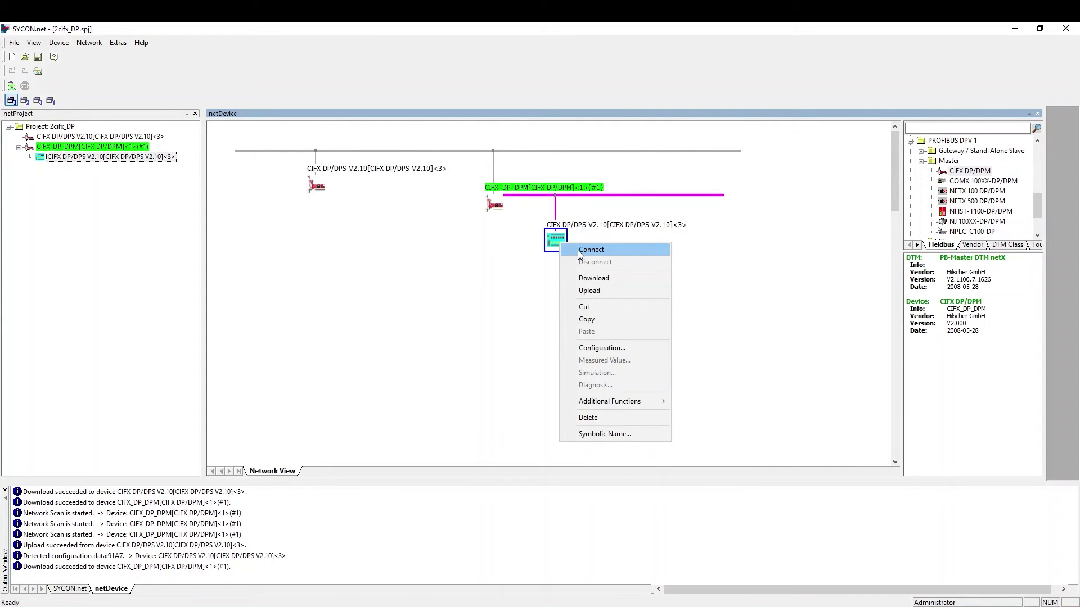
pyautogui.click(579, 249)
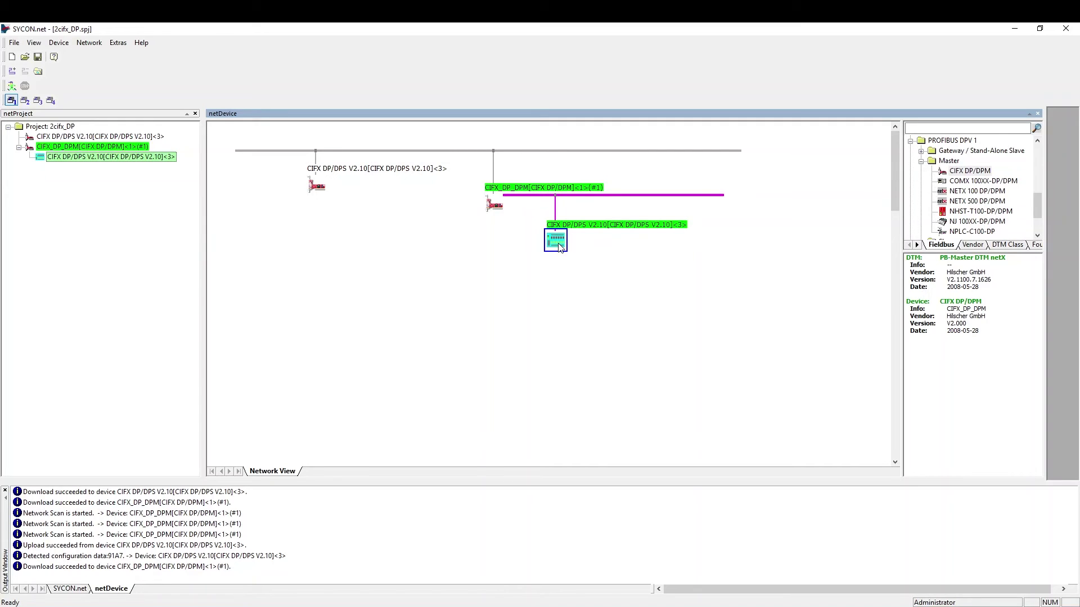
pyautogui.rightClick(559, 246)
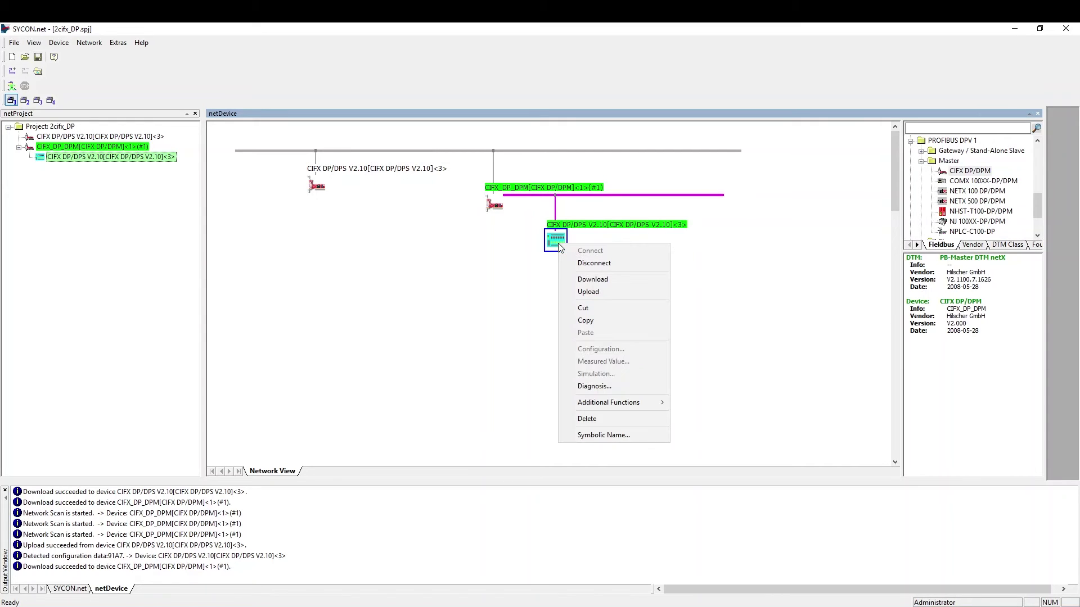
pyautogui.click(599, 386)
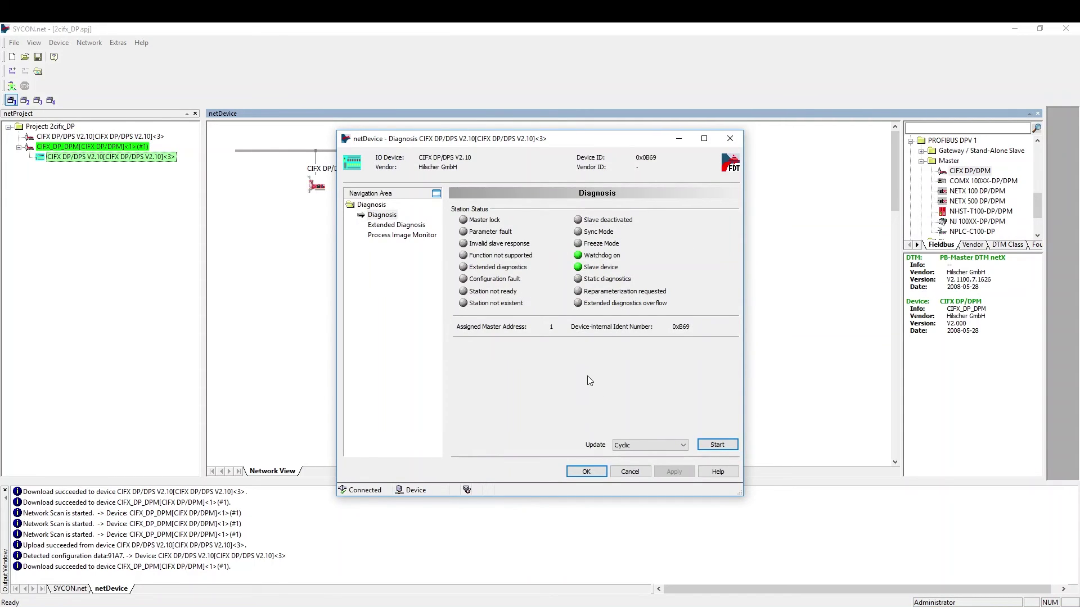
pyautogui.click(414, 226)
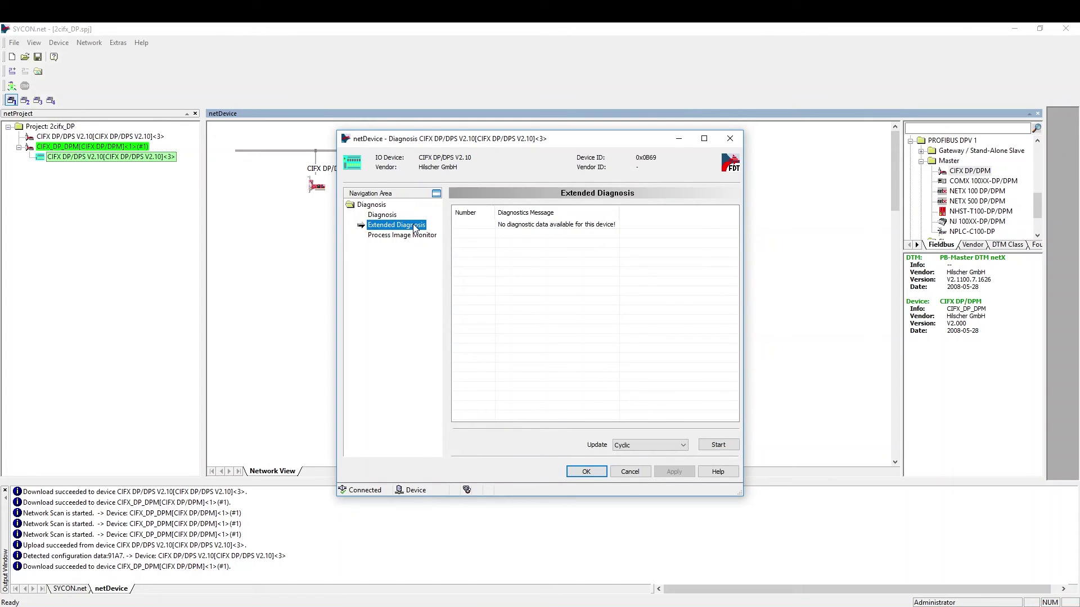
pyautogui.click(388, 215)
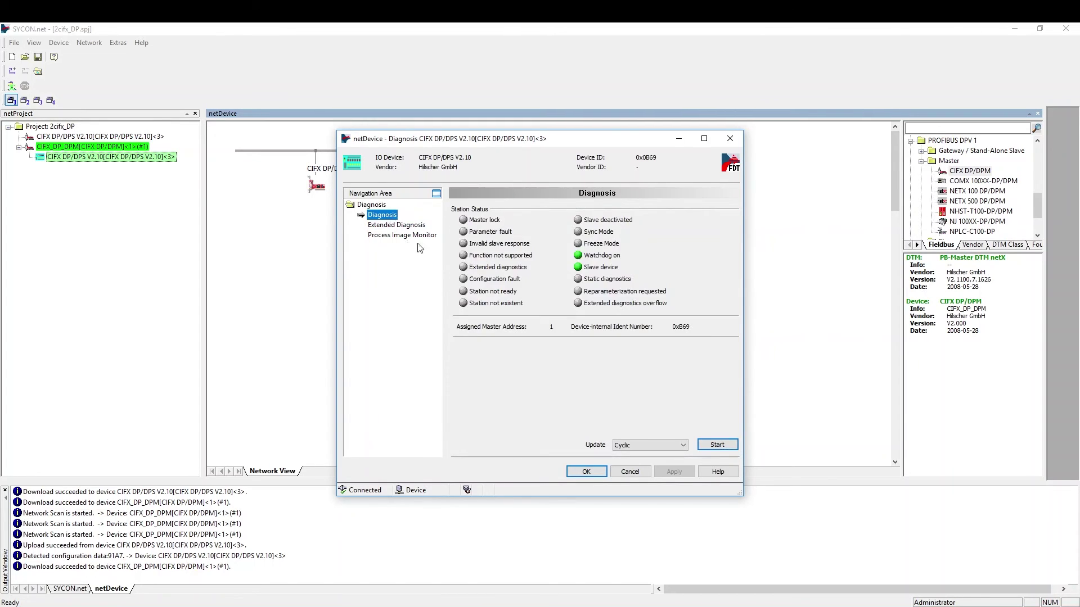
pyautogui.click(585, 472)
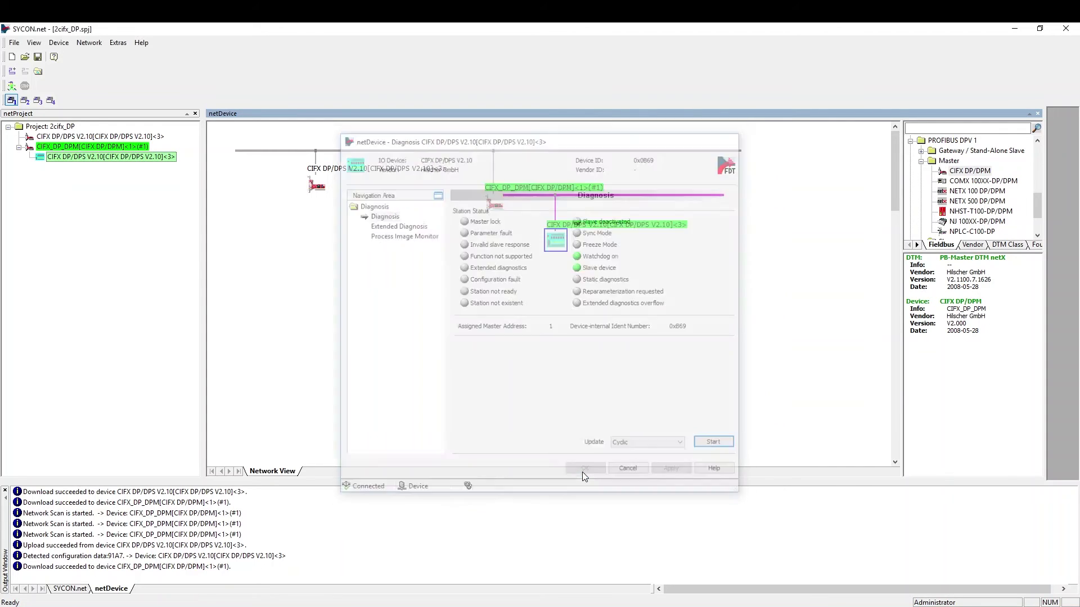